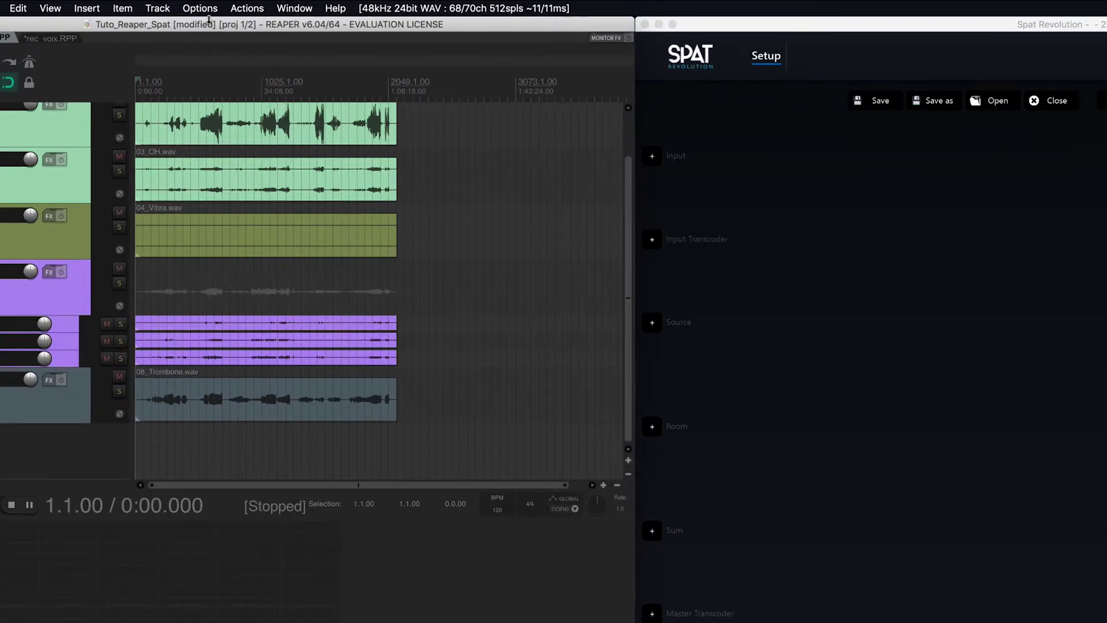
# Step: Review the Plug-ins > Compatibility preferences and close Preferences with OK
pyautogui.click(200, 8)
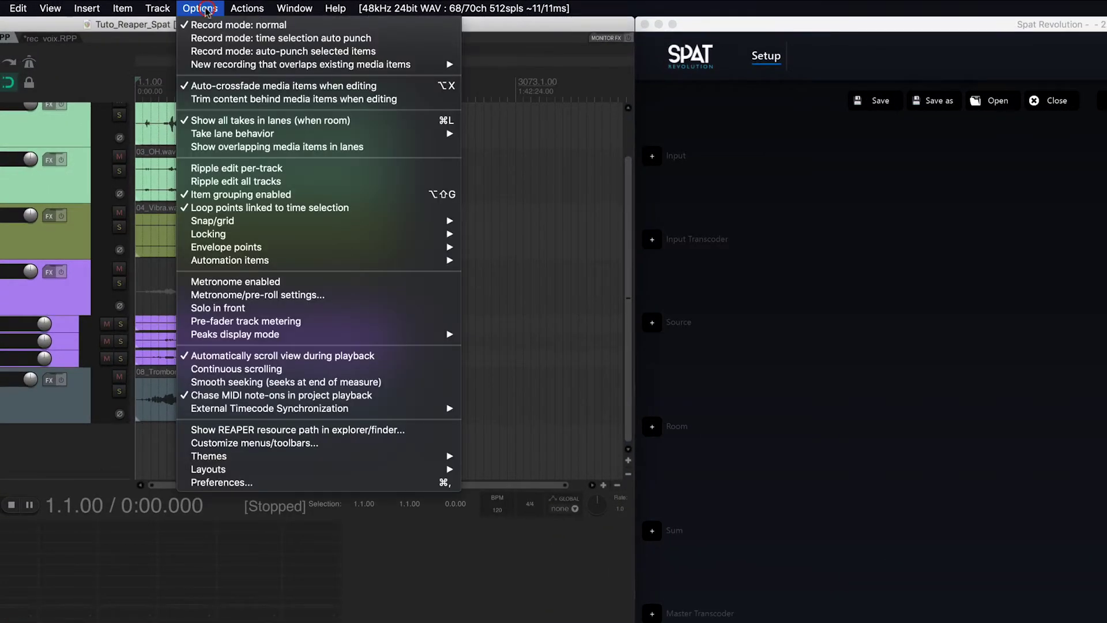
pyautogui.click(314, 483)
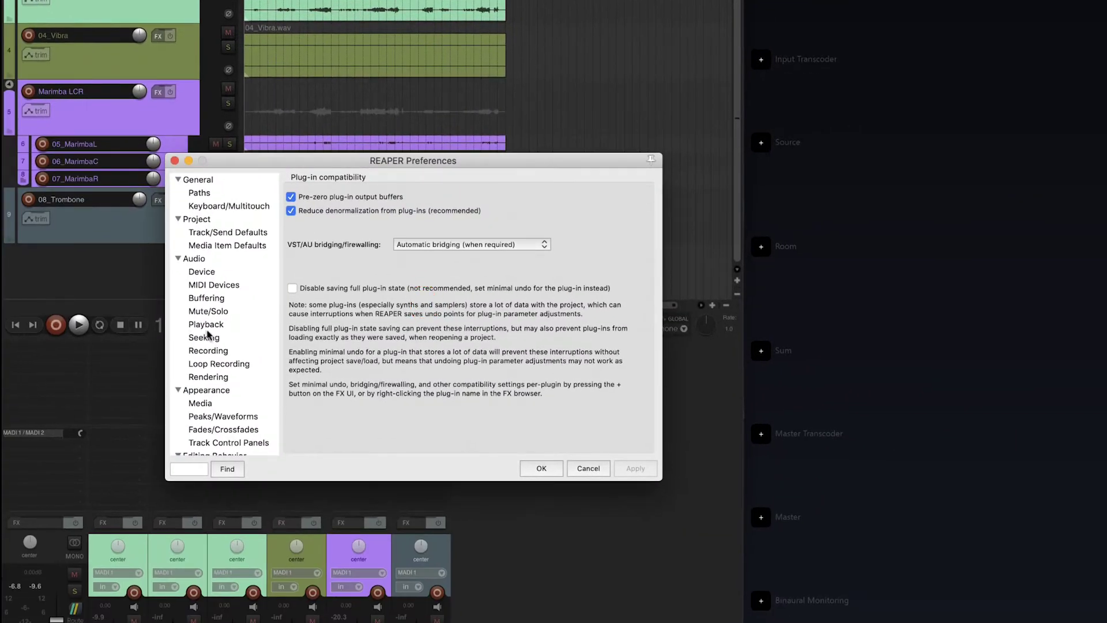
pyautogui.scroll(-5, 210, 333)
pyautogui.scroll(-1, 210, 333)
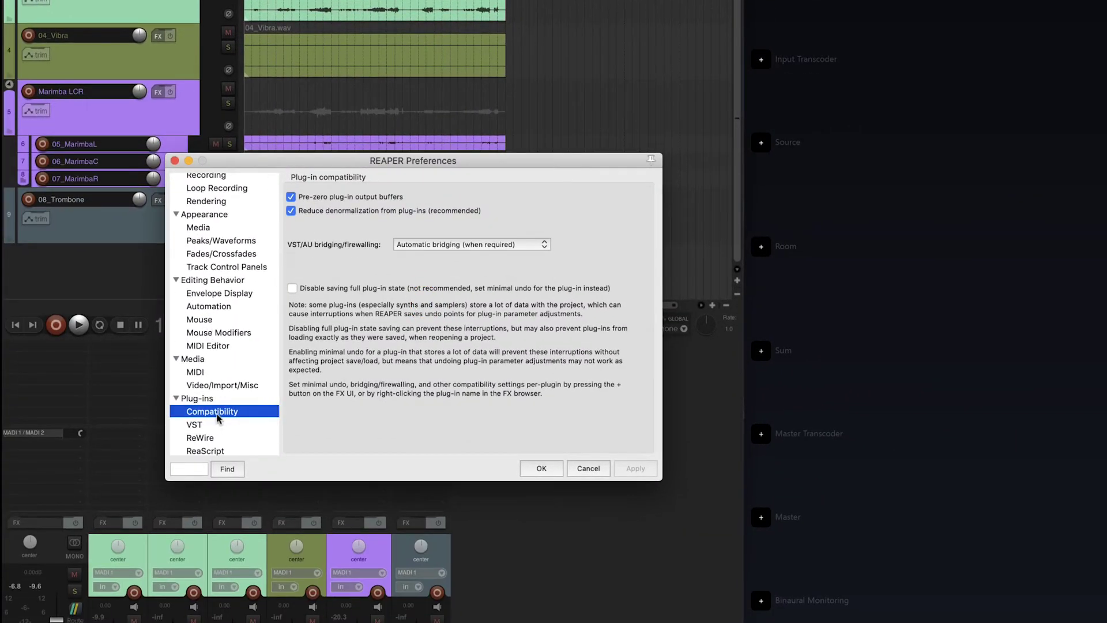
pyautogui.click(221, 417)
pyautogui.click(545, 468)
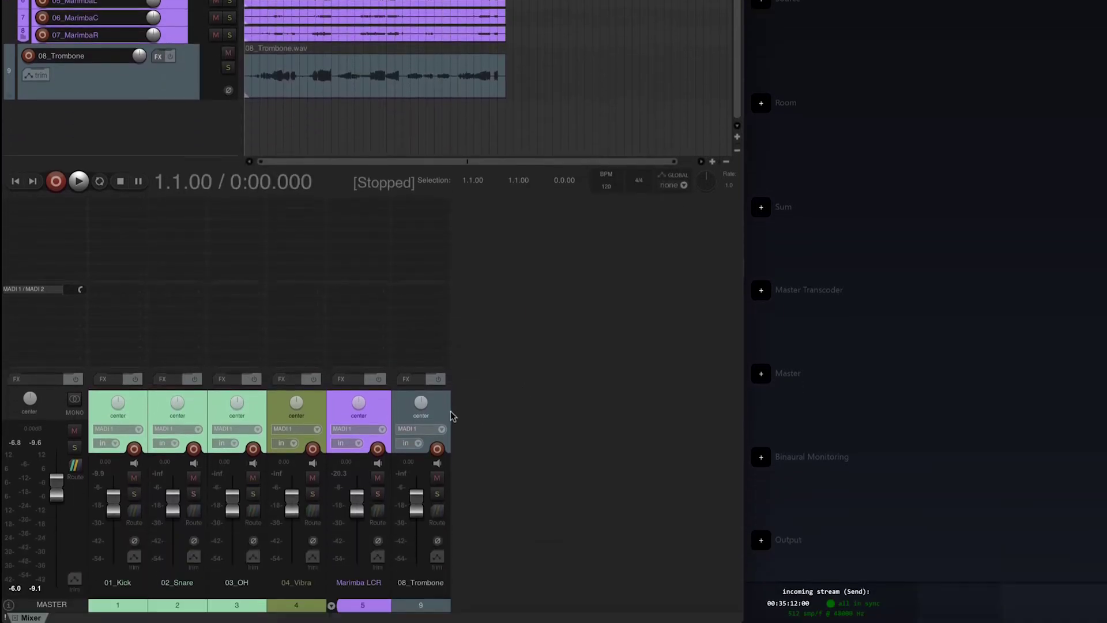
# Step: Set Prevent anticipative FX on tracks 01_Kick through 08_Trombone
pyautogui.click(441, 408)
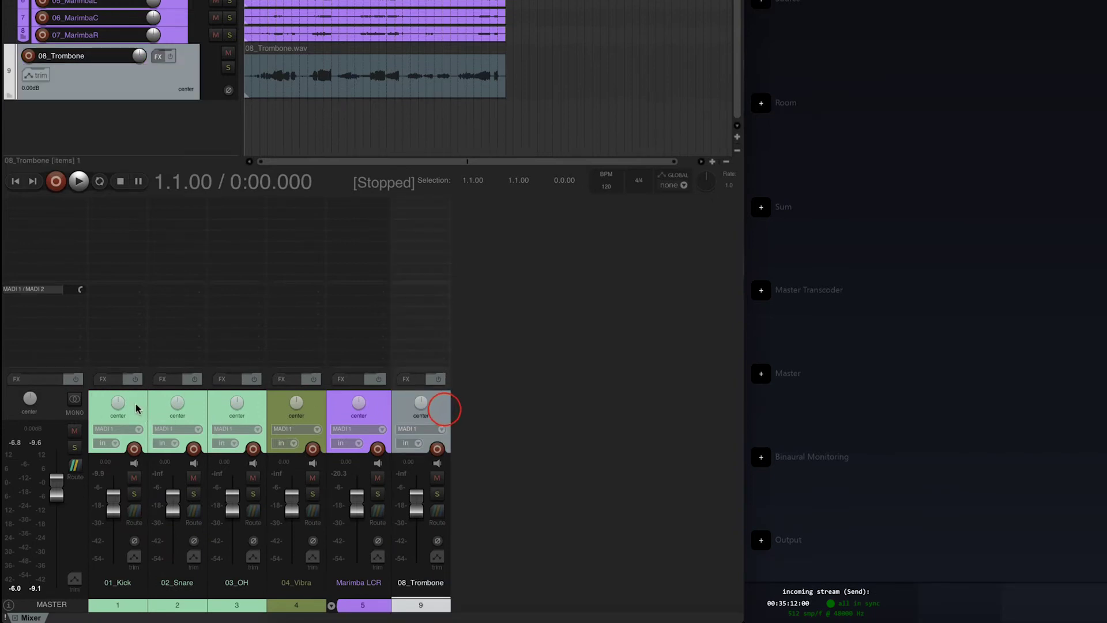
pyautogui.click(137, 408)
pyautogui.rightClick(152, 378)
pyautogui.moveTo(237, 538)
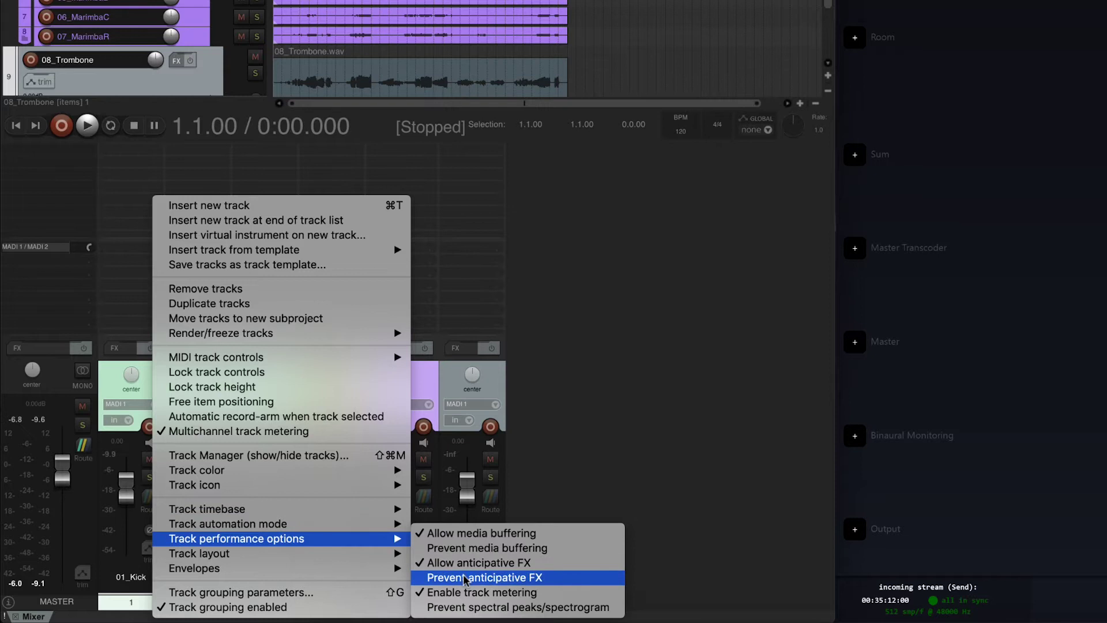
pyautogui.click(464, 579)
pyautogui.click(314, 448)
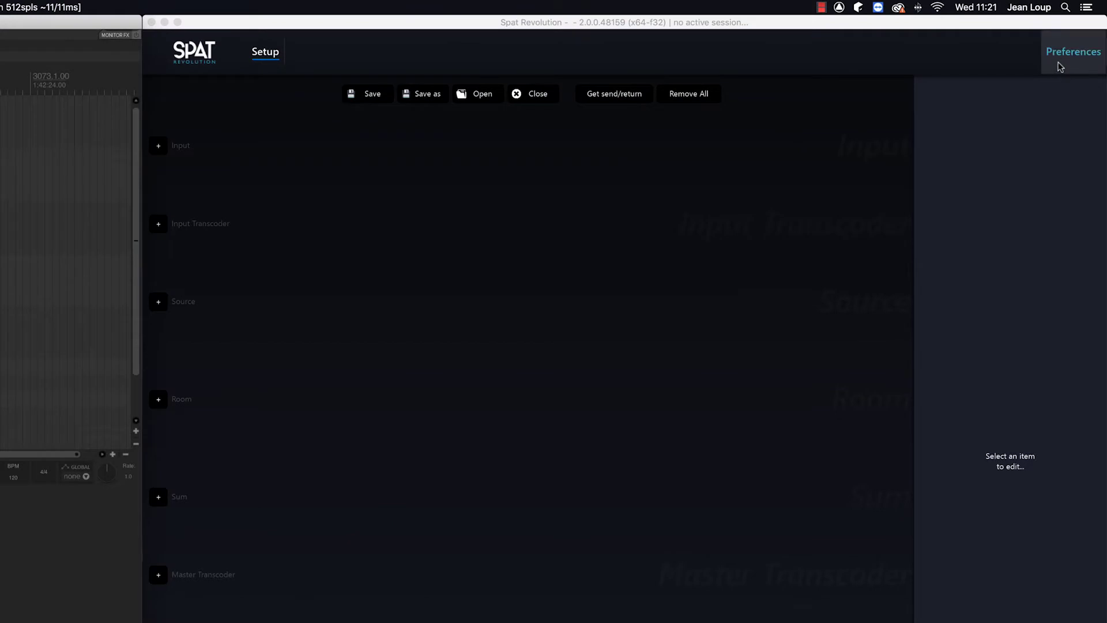
pyautogui.click(1059, 62)
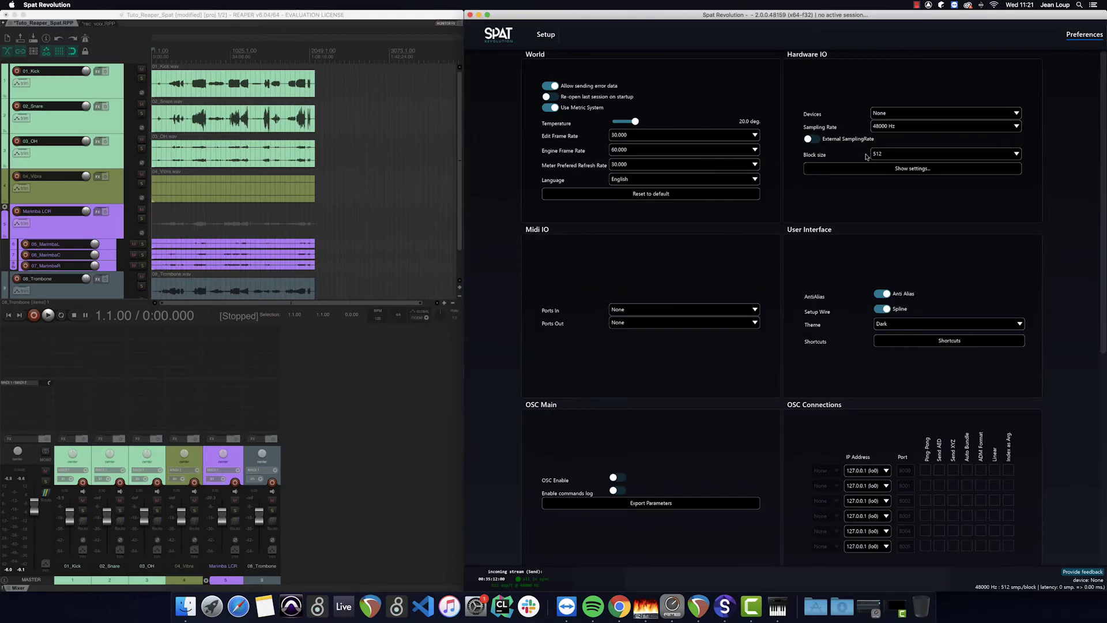
pyautogui.click(546, 33)
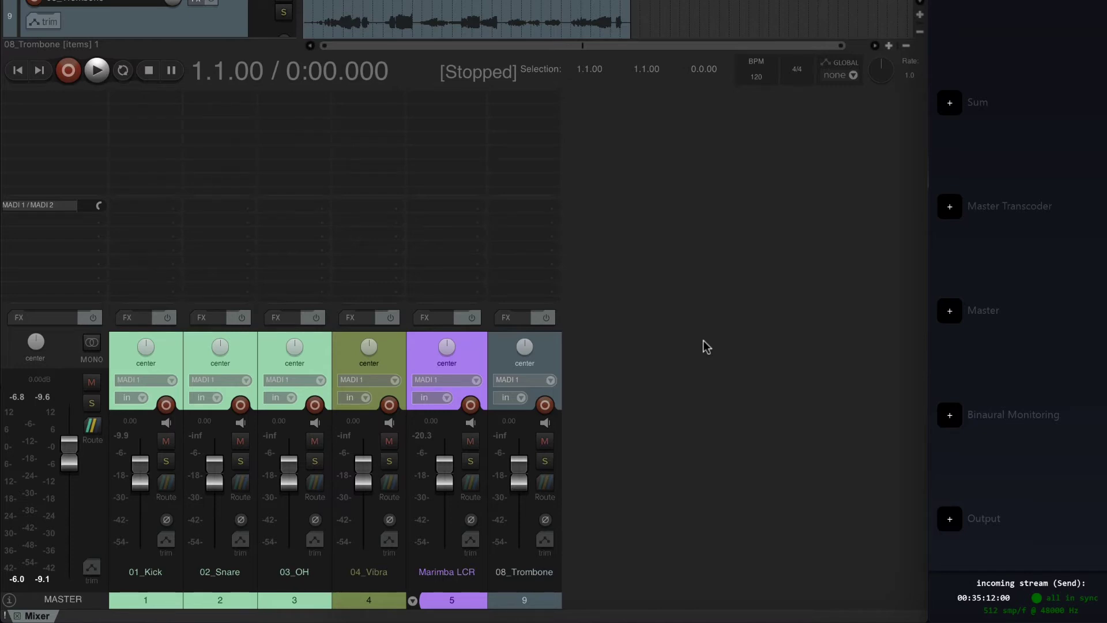
# Step: Add a new track named Binaural after 08_Trombone
pyautogui.doubleClick(670, 347)
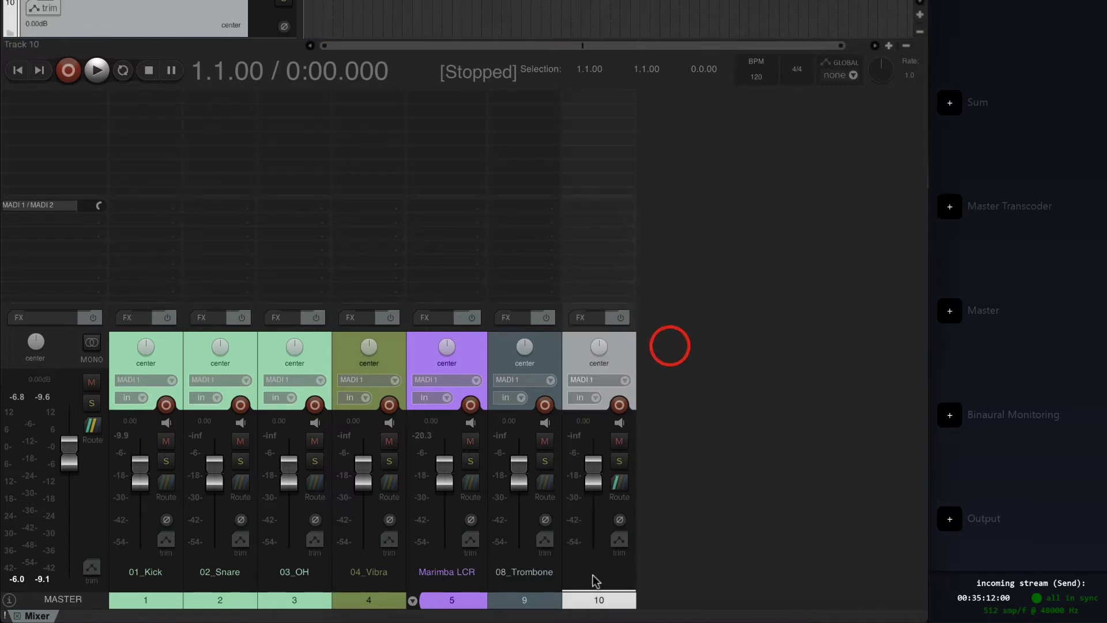
pyautogui.doubleClick(596, 579)
pyautogui.write('Binaural')
pyautogui.press('Return')
# Step: Add a track named 5.1 with 6 track channels
pyautogui.doubleClick(687, 565)
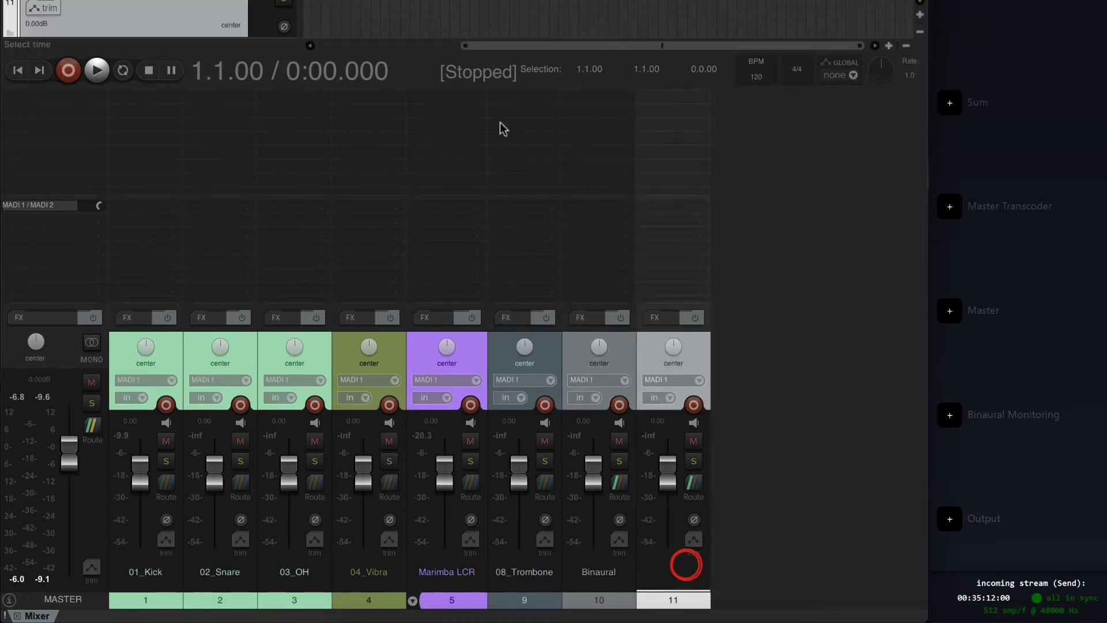
pyautogui.doubleClick(675, 572)
pyautogui.write('5.1')
pyautogui.click(713, 488)
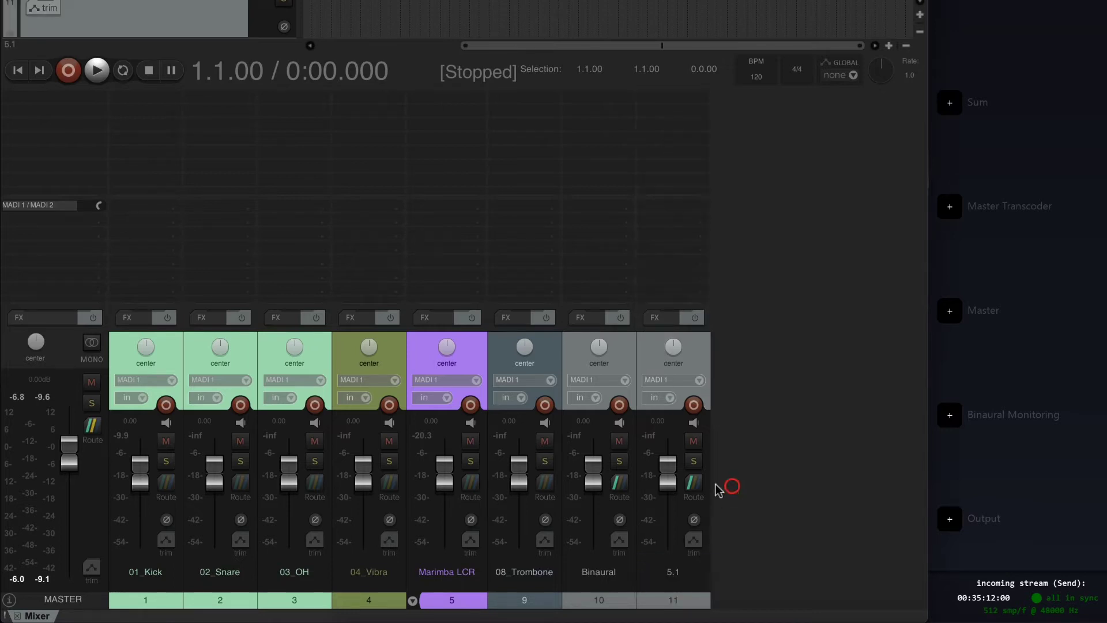
pyautogui.click(801, 457)
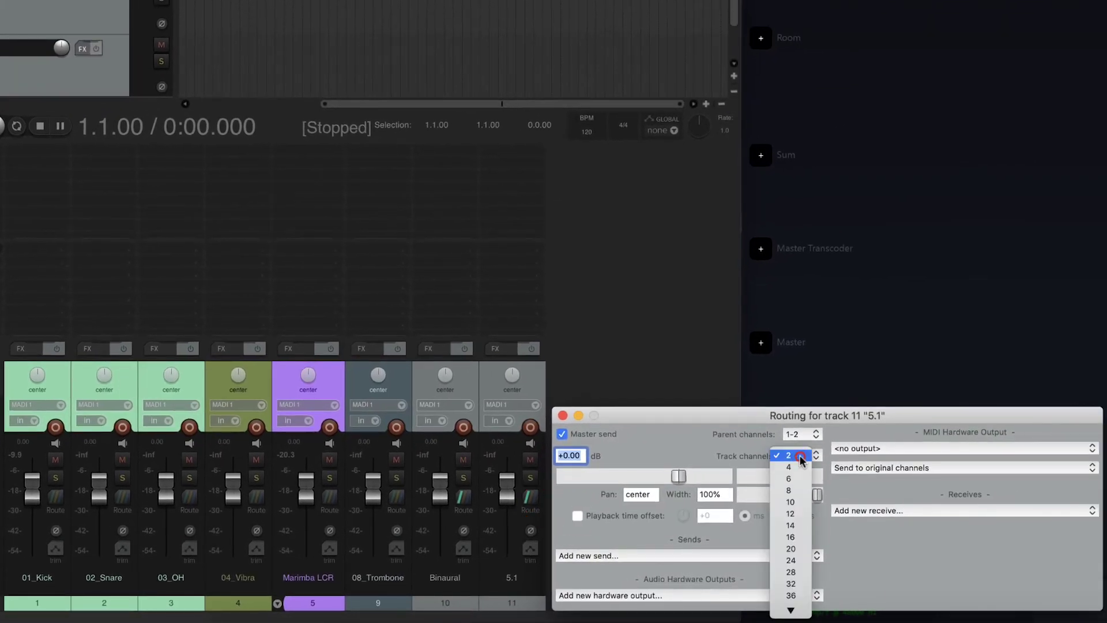
pyautogui.click(793, 479)
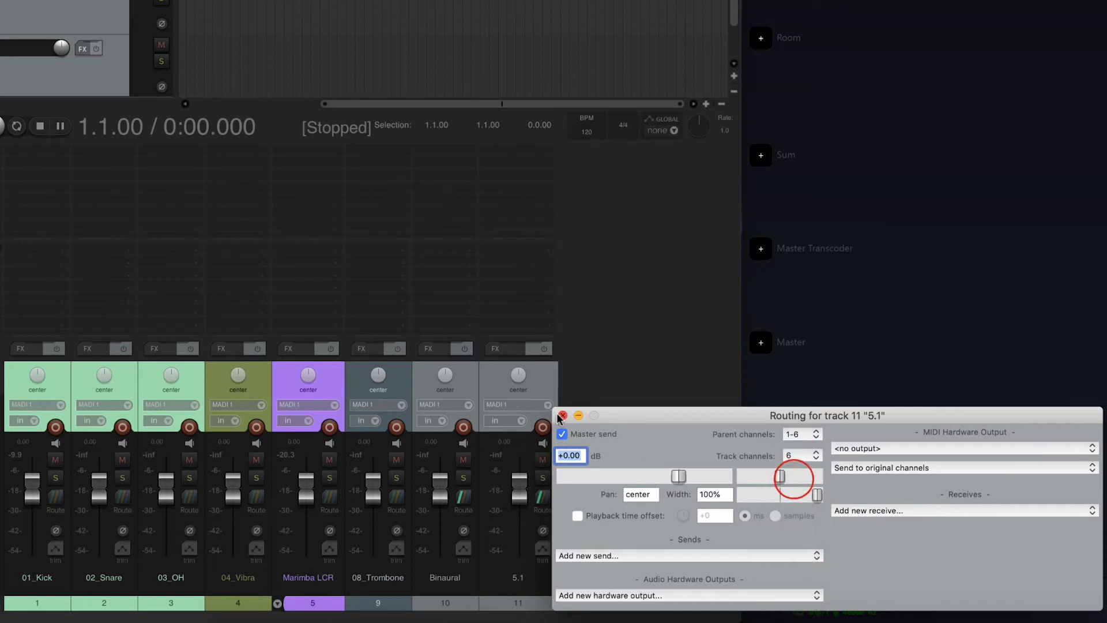
pyautogui.click(561, 416)
# Step: Add a track named 22.2 with 24 track channels
pyautogui.doubleClick(598, 477)
pyautogui.doubleClick(579, 577)
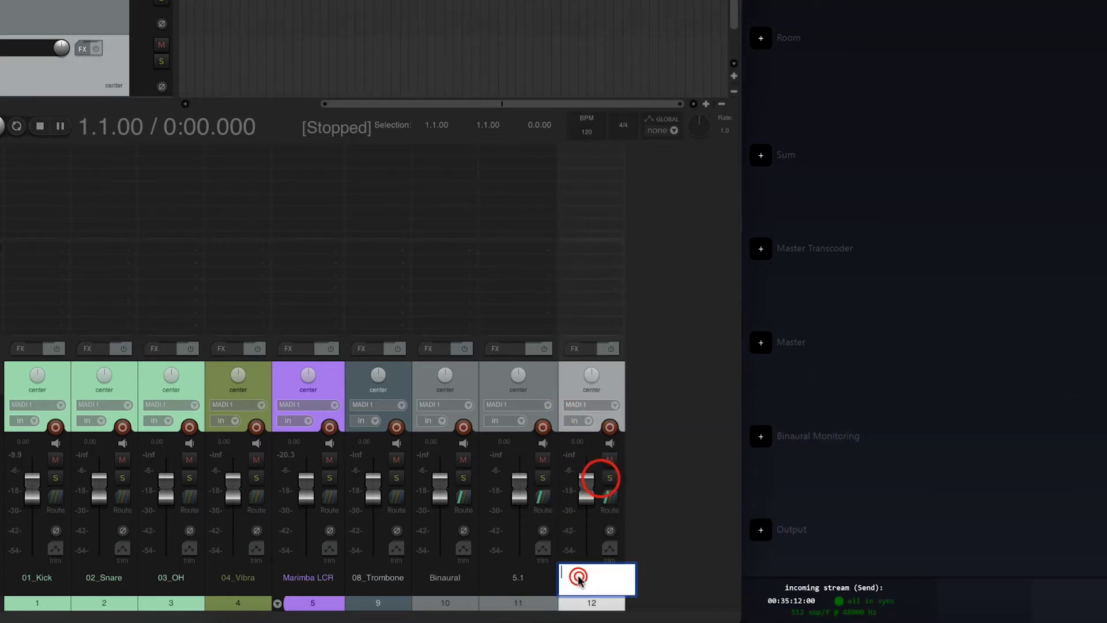
pyautogui.write('22.2')
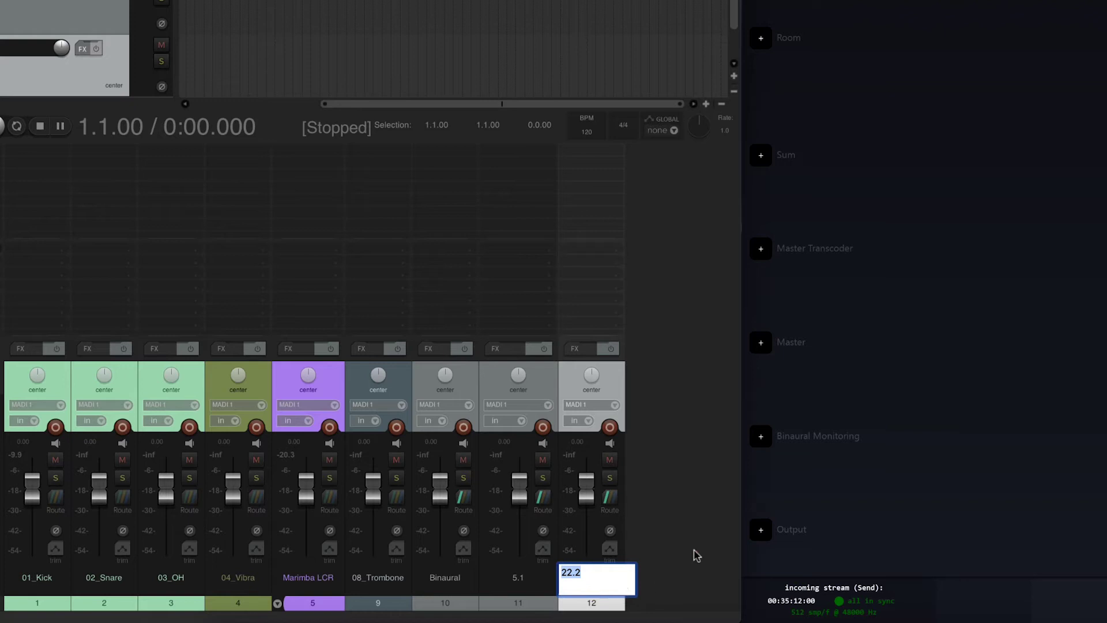
pyautogui.press('Return')
pyautogui.click(610, 511)
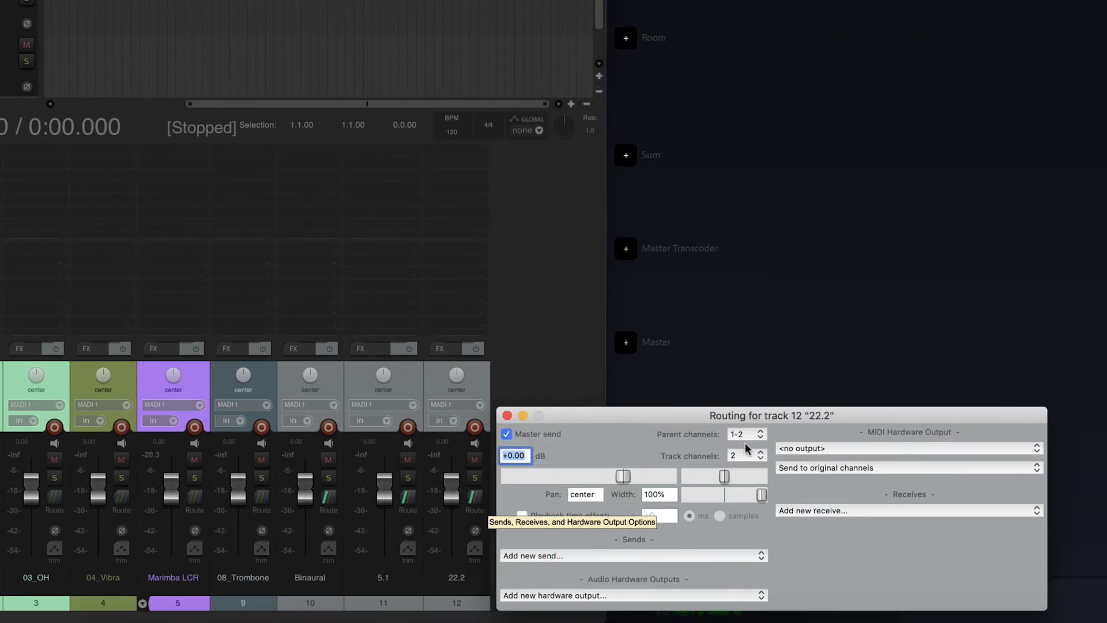
pyautogui.click(744, 451)
pyautogui.click(744, 556)
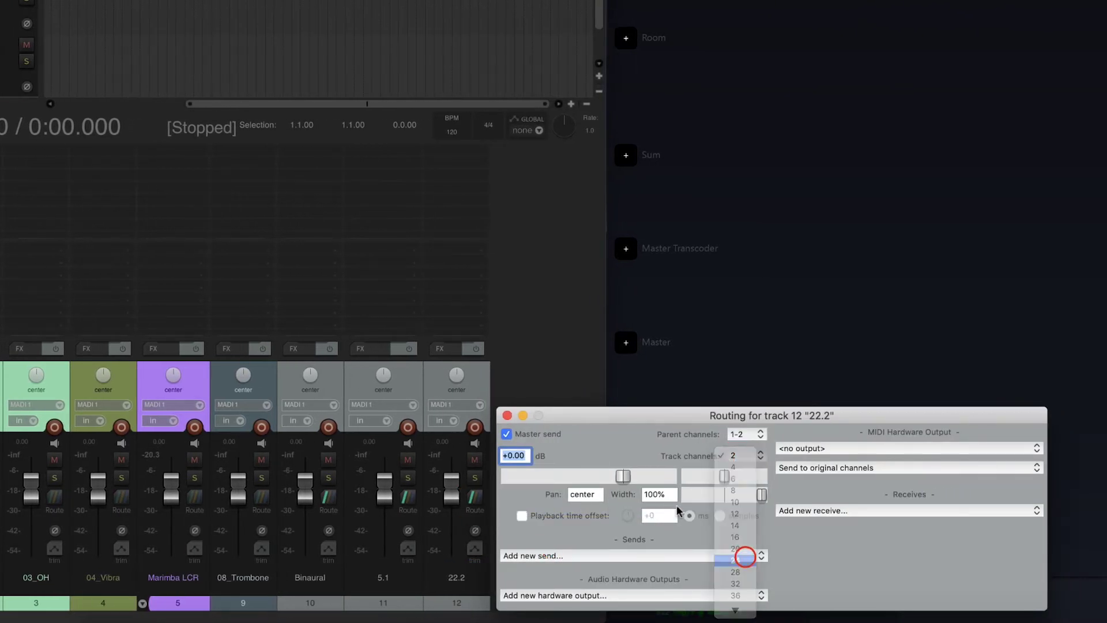
pyautogui.click(507, 415)
pyautogui.click(575, 382)
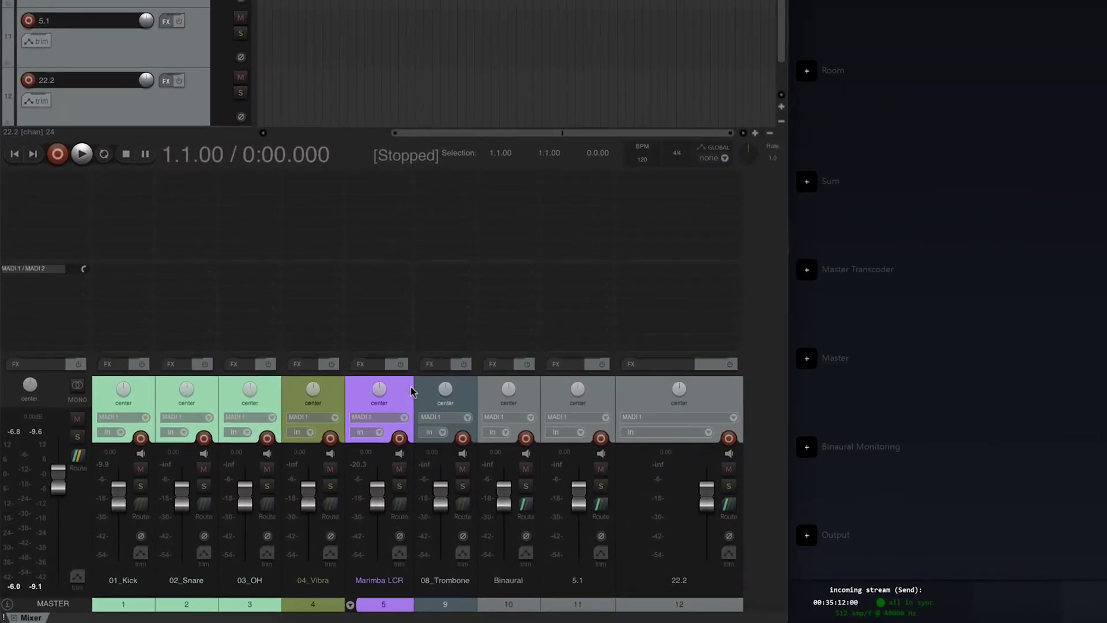
# Step: Route the instrument tracks to the Binaural, 5.1 and 22.2 returns
pyautogui.moveTo(111, 268); pyautogui.dragTo(510, 271)
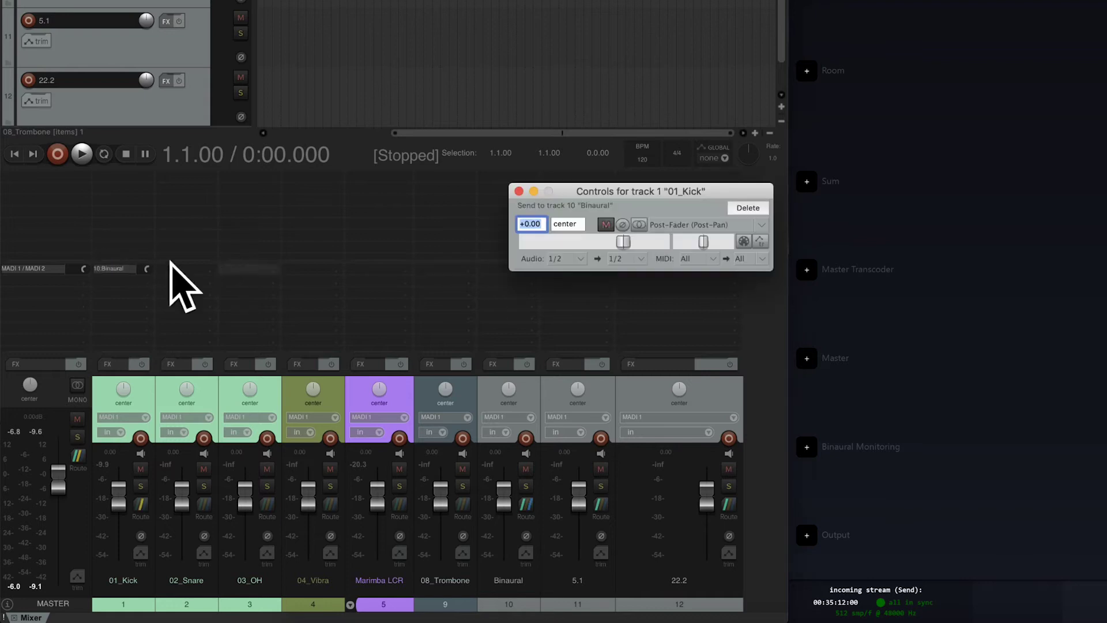
pyautogui.moveTo(136, 271)
pyautogui.mouseDown()
pyautogui.moveTo(440, 270)
pyautogui.moveTo(526, 304)
pyautogui.mouseUp()
pyautogui.moveTo(122, 288); pyautogui.dragTo(629, 314)
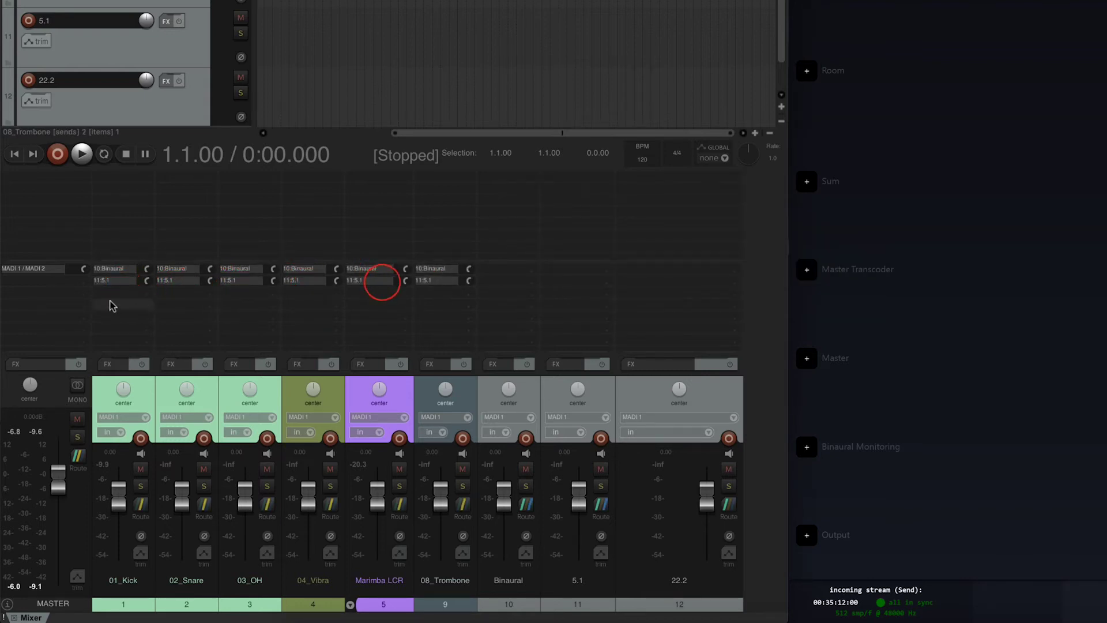
pyautogui.moveTo(134, 292); pyautogui.dragTo(435, 303)
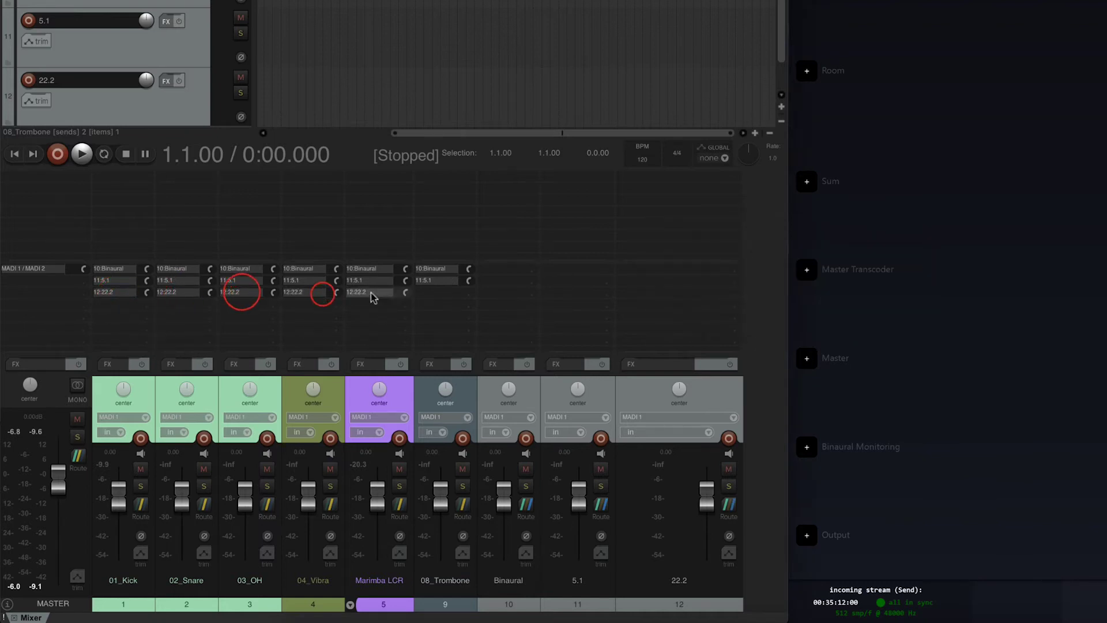
# Step: Set Prevent anticipative FX on the Binaural, 5.1 and 22.2 return tracks
pyautogui.click(470, 399)
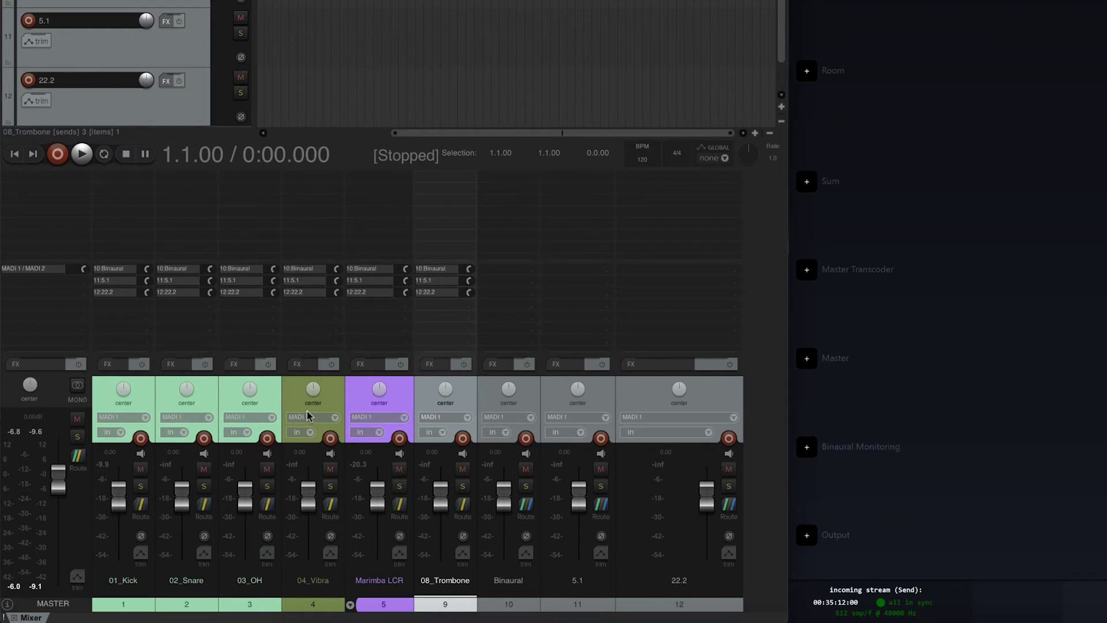
pyautogui.keyDown('shift'); pyautogui.click(135, 387); pyautogui.keyUp('shift')
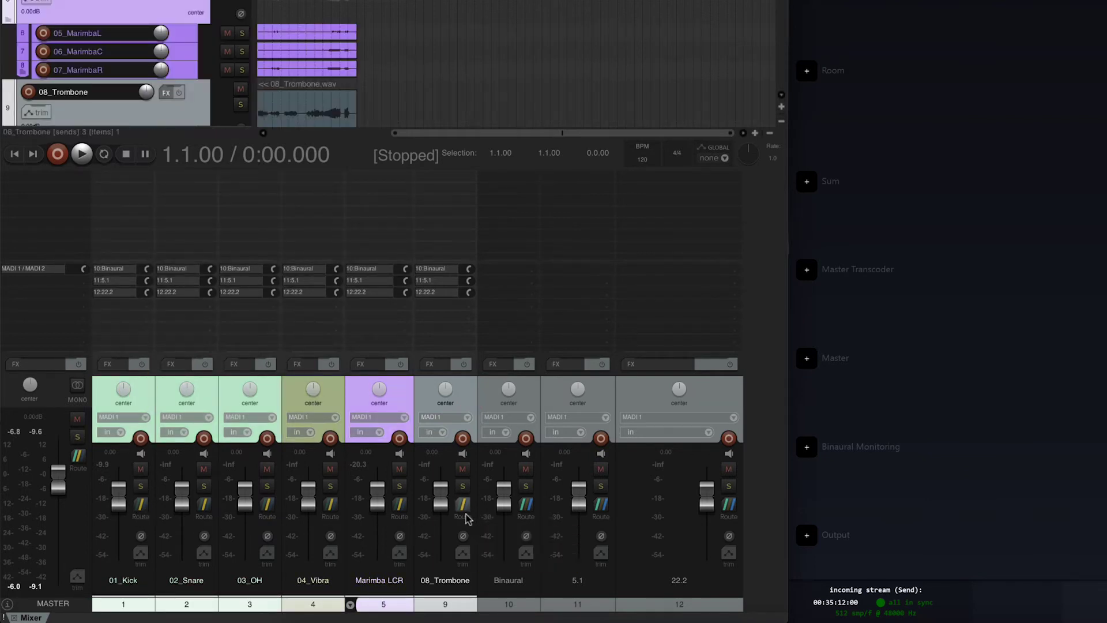
pyautogui.click(481, 407)
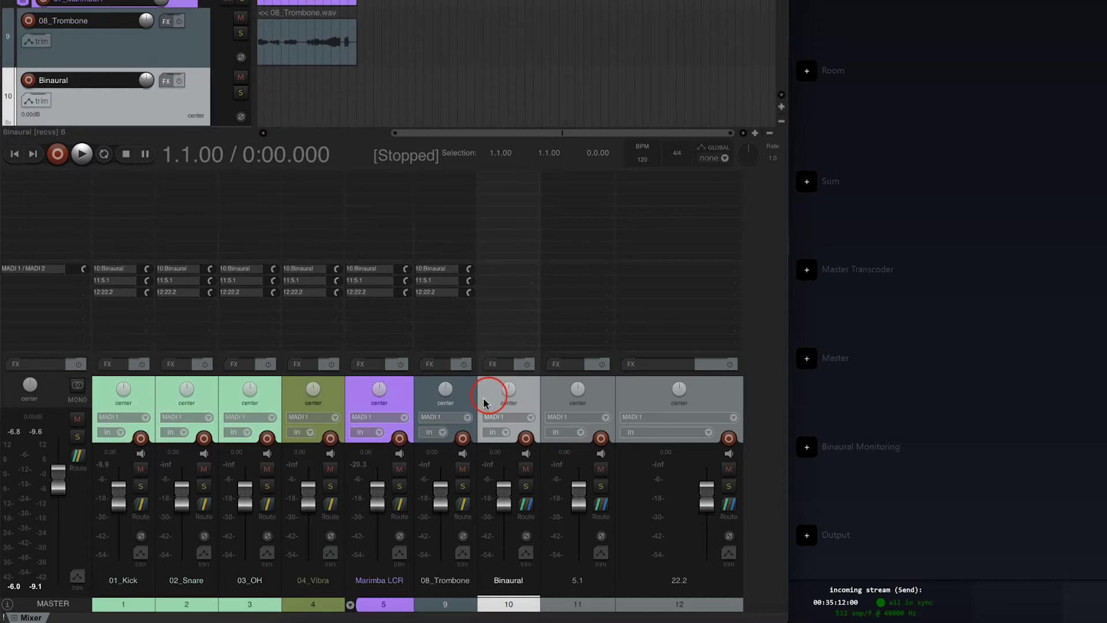
pyautogui.click(641, 396)
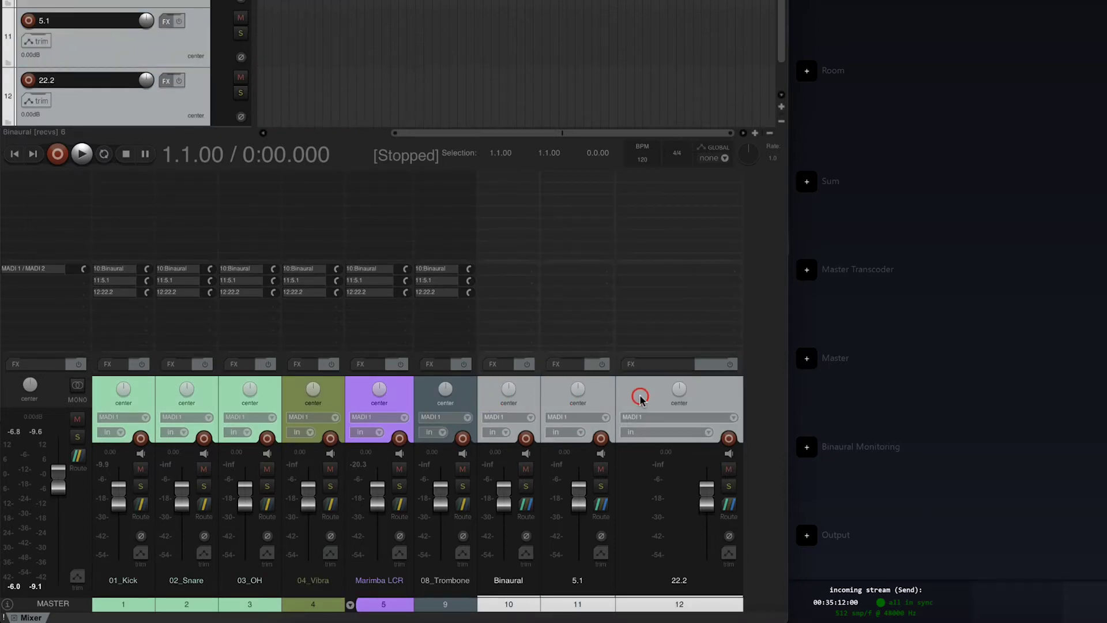
pyautogui.rightClick(640, 396)
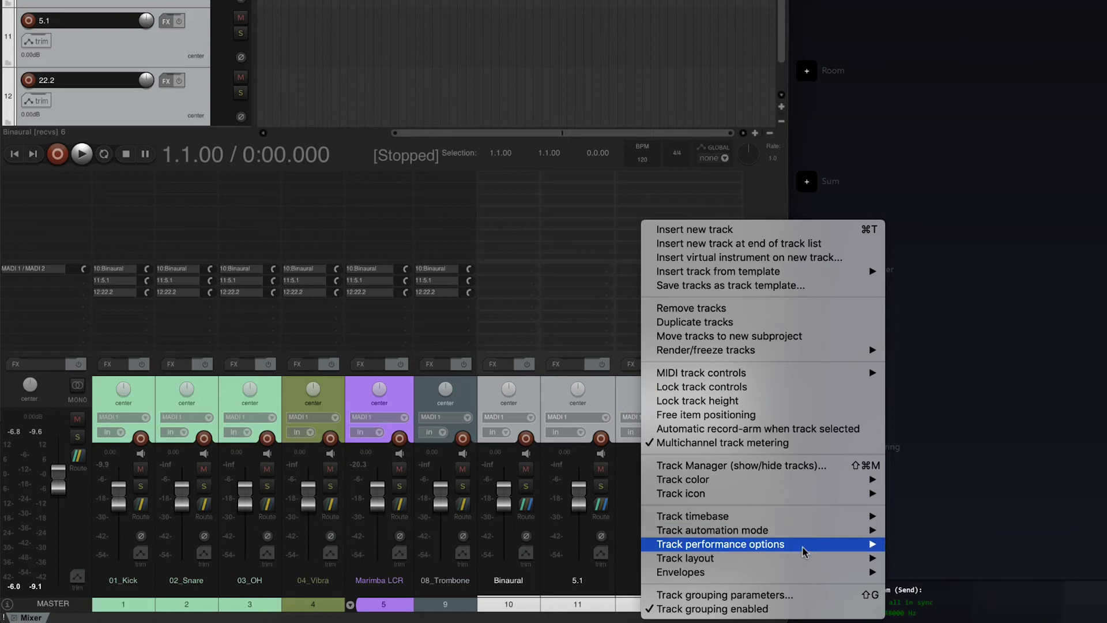
pyautogui.moveTo(721, 545)
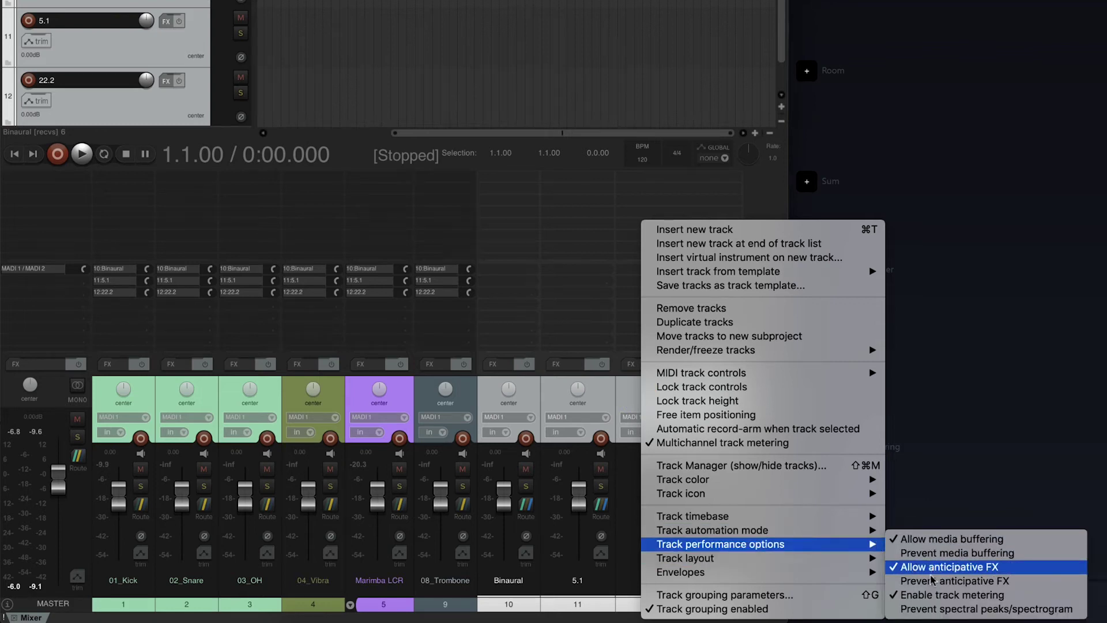
pyautogui.click(928, 582)
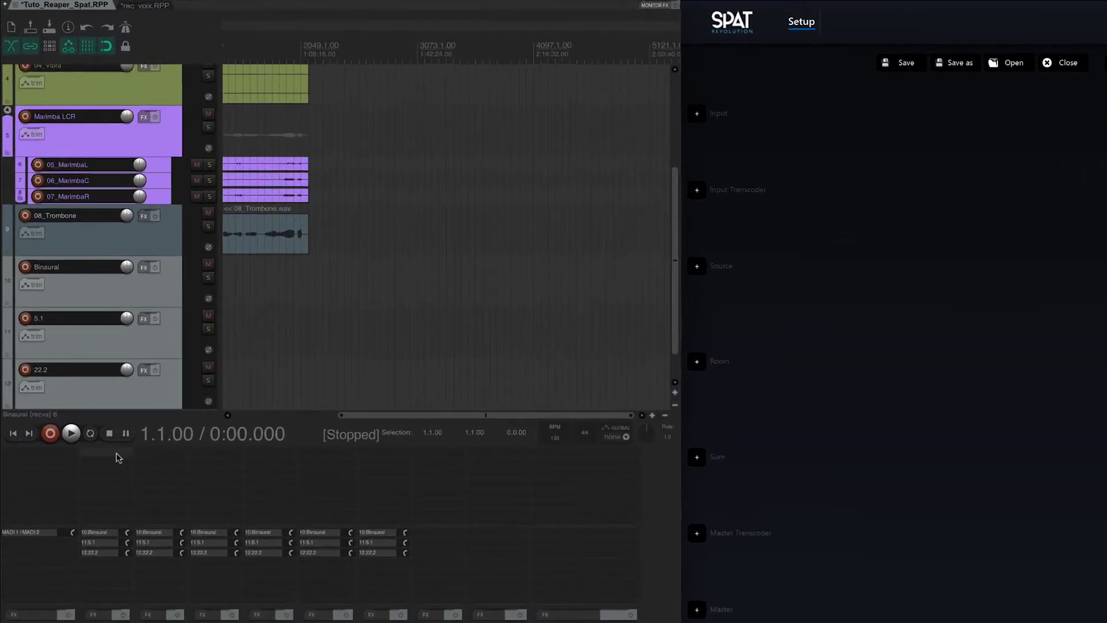
pyautogui.write('send')
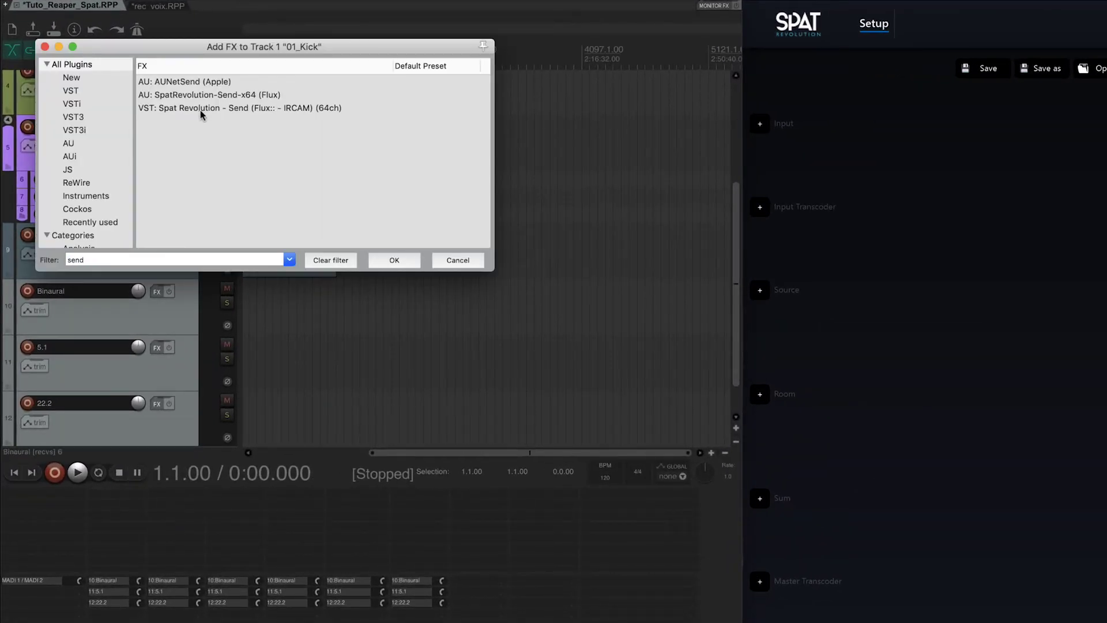
# Step: Add Spat Revolution Send to 01_Kick, copy it to other sources, set track 5 to 3 channels
pyautogui.doubleClick(203, 108)
pyautogui.moveTo(128, 495); pyautogui.dragTo(416, 491)
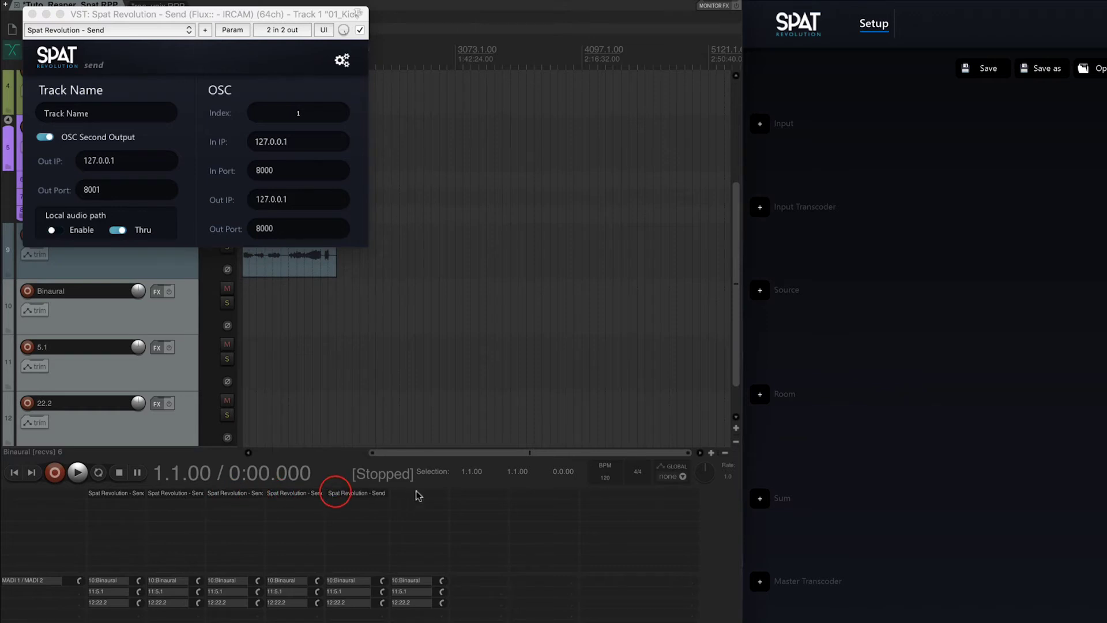
pyautogui.click(372, 494)
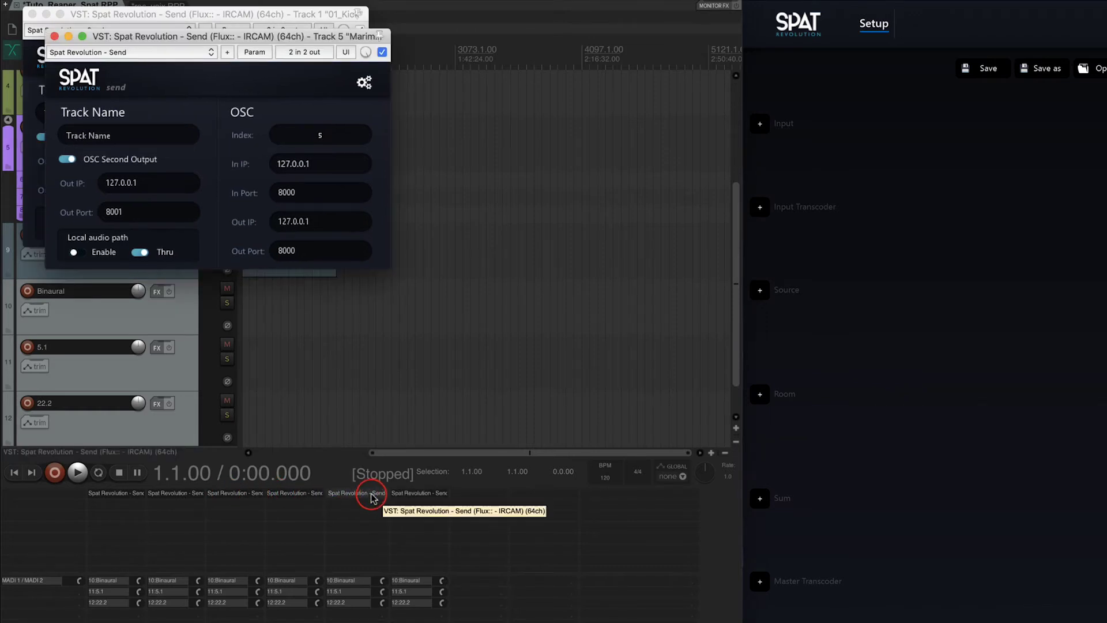
pyautogui.click(364, 82)
pyautogui.moveTo(317, 158); pyautogui.dragTo(315, 159)
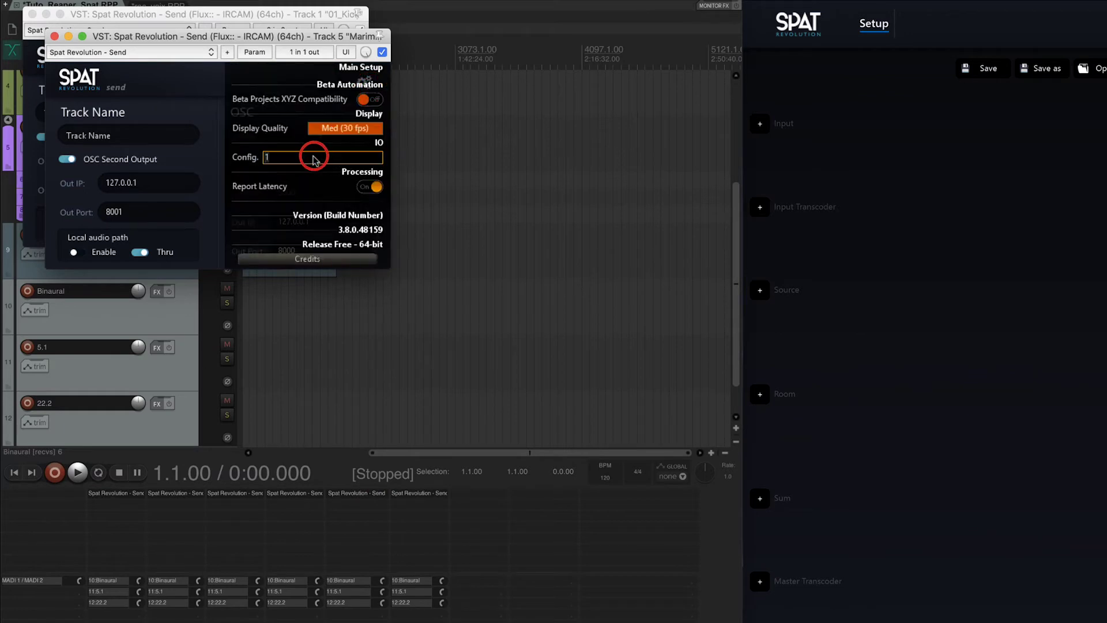
pyautogui.click(55, 37)
pyautogui.click(31, 15)
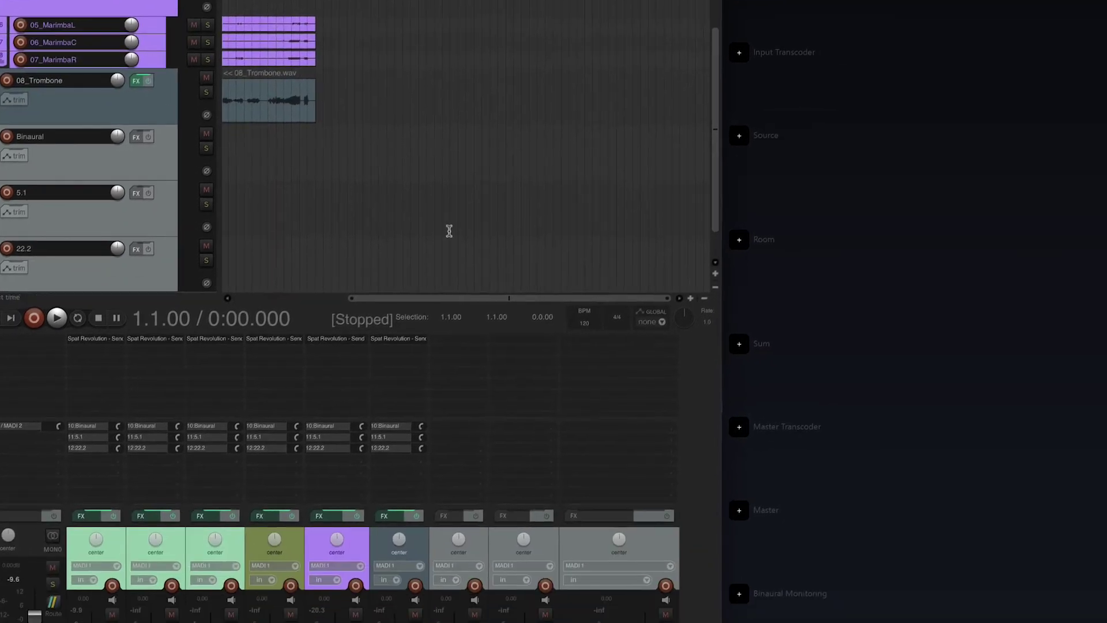
# Step: Add Spat Revolution Return to Binaural and copy it to the 5.1 and 22.2 tracks
pyautogui.click(464, 496)
pyautogui.write('return')
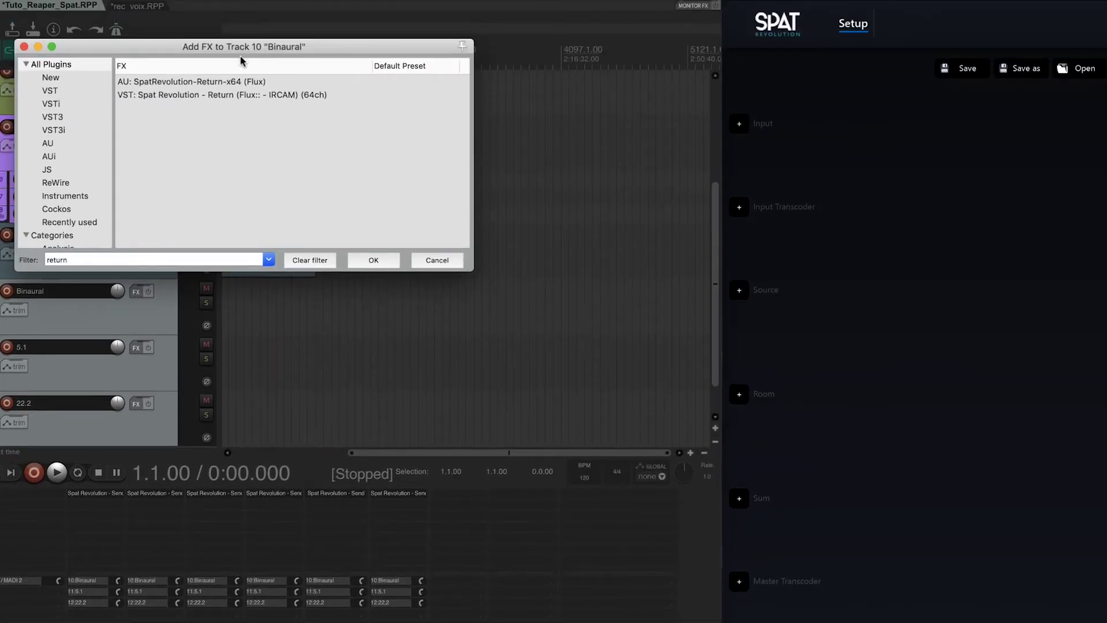
pyautogui.doubleClick(205, 94)
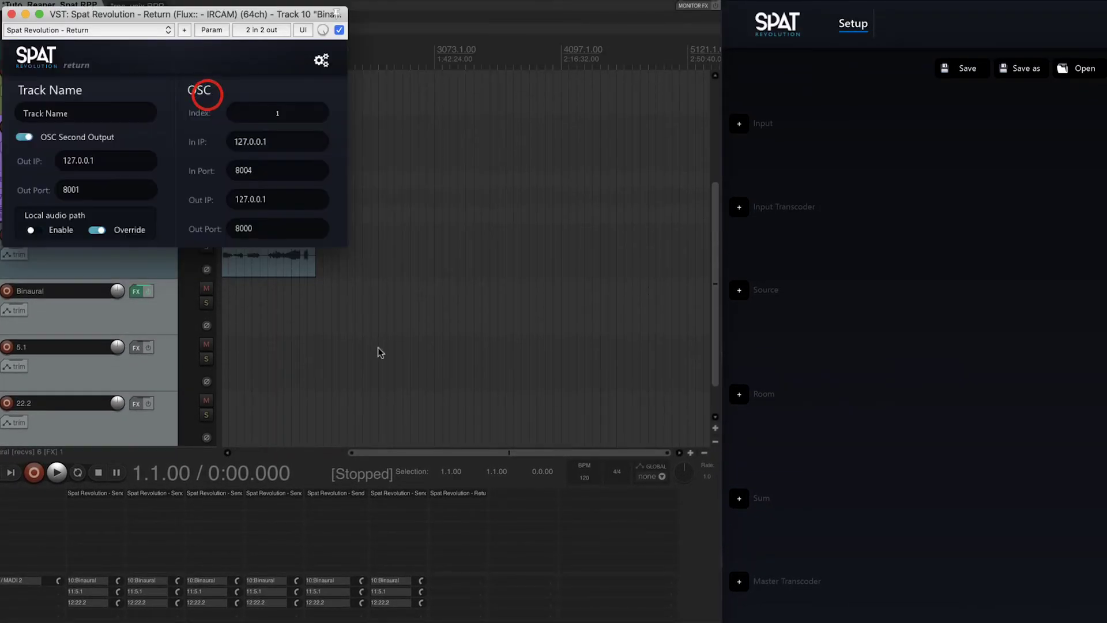
pyautogui.moveTo(470, 492); pyautogui.dragTo(537, 499)
# Step: Set the 5.1 track's Spat Return Config to 6 channels
pyautogui.click(537, 495)
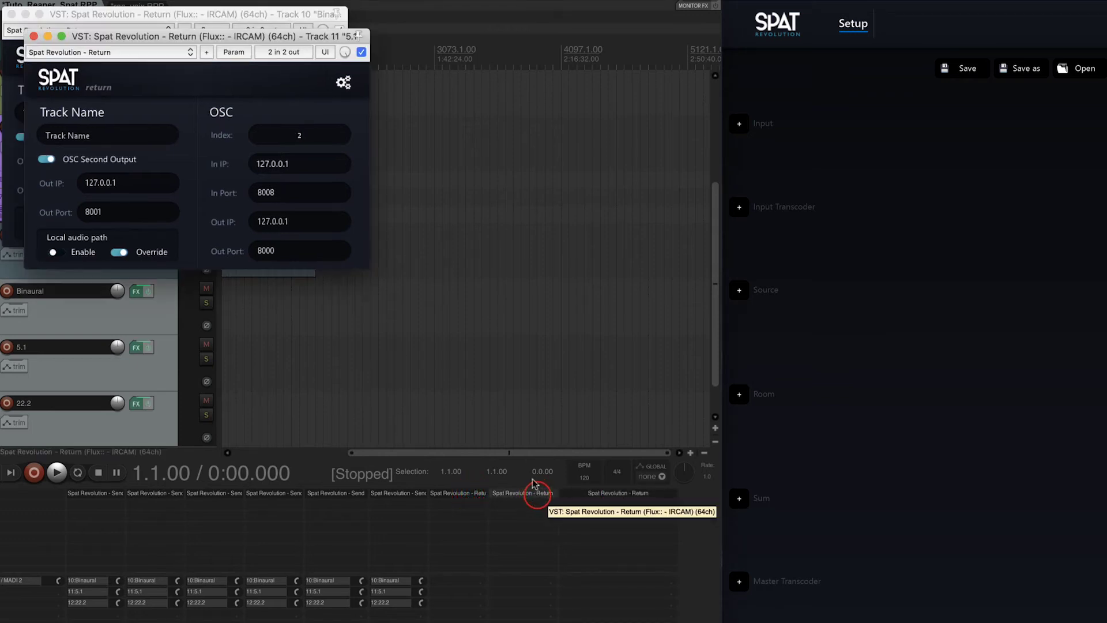
pyautogui.click(343, 83)
pyautogui.click(293, 119)
pyautogui.write('6')
pyautogui.press('Return')
pyautogui.click(33, 36)
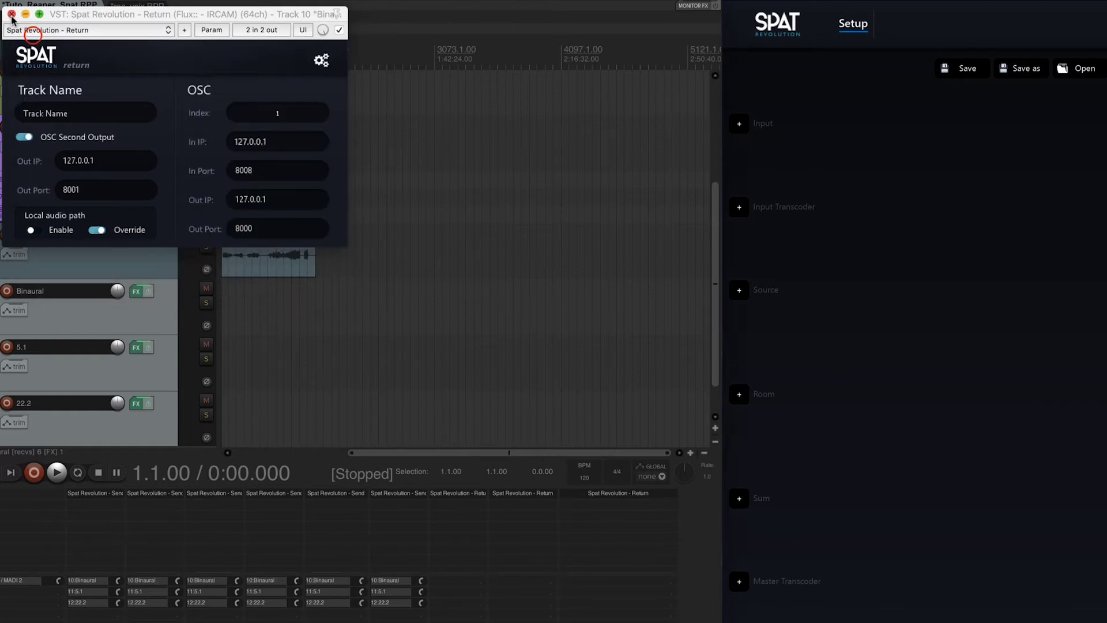
# Step: Set the 22.2 track's Spat Return Config to 24 channels
pyautogui.click(12, 15)
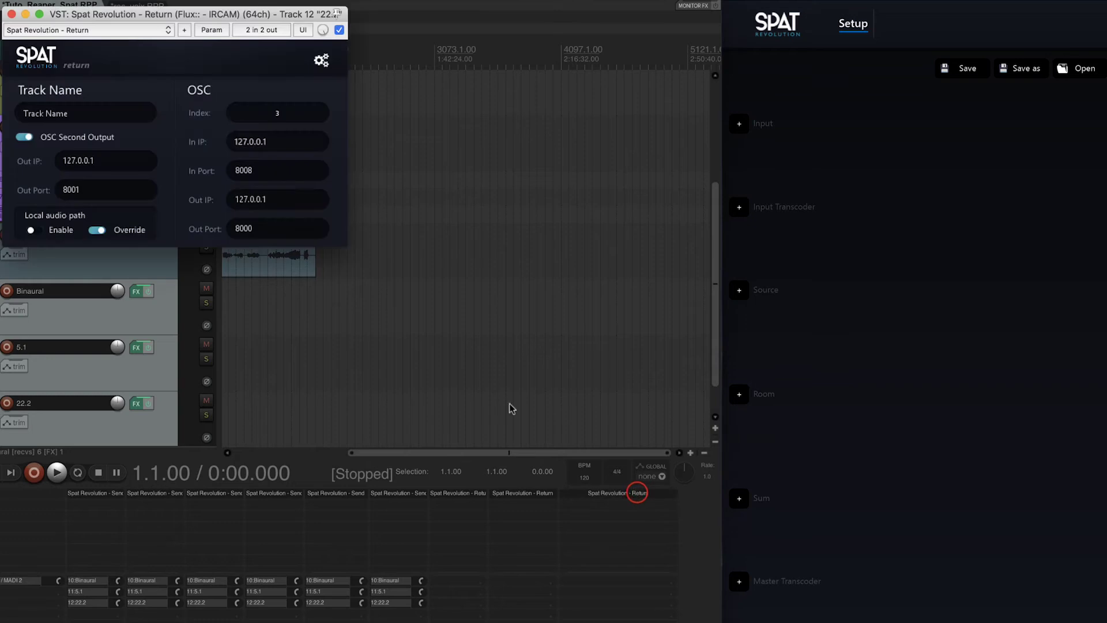
pyautogui.click(321, 61)
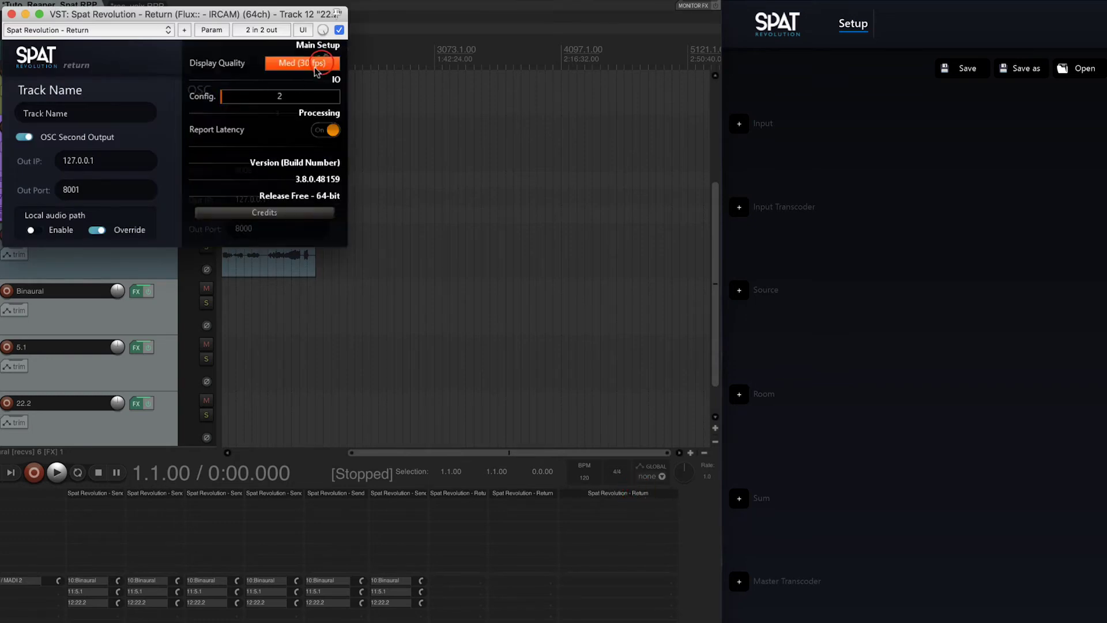
pyautogui.click(274, 98)
pyautogui.write('2')
pyautogui.press('Return')
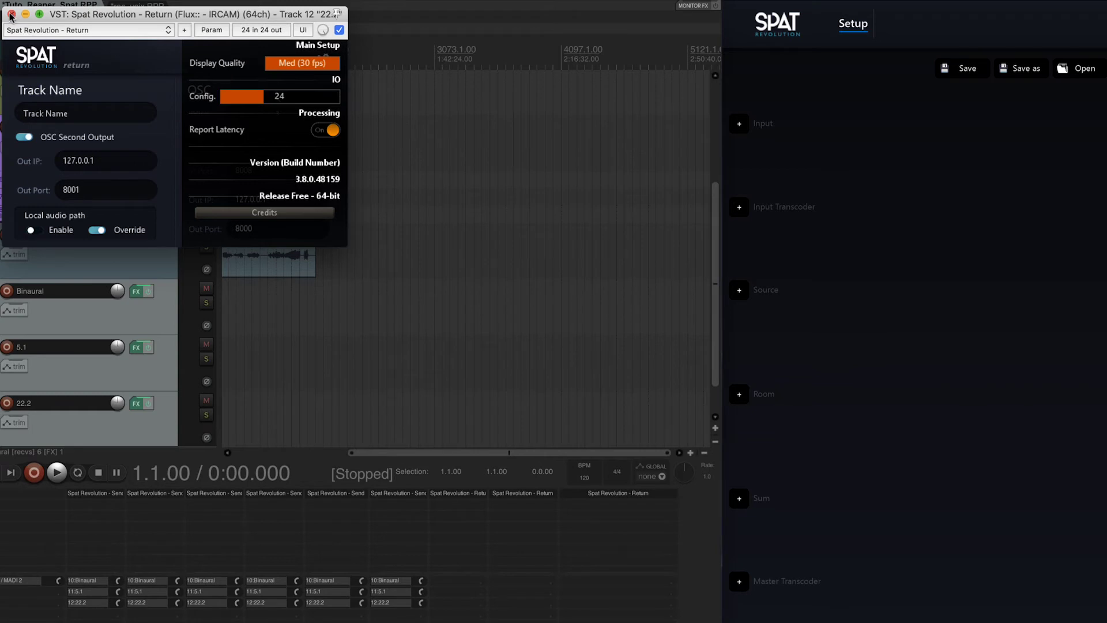
# Step: Enable Local audio path on the Binaural track's Return and 01_Kick's Send plugins
pyautogui.click(10, 15)
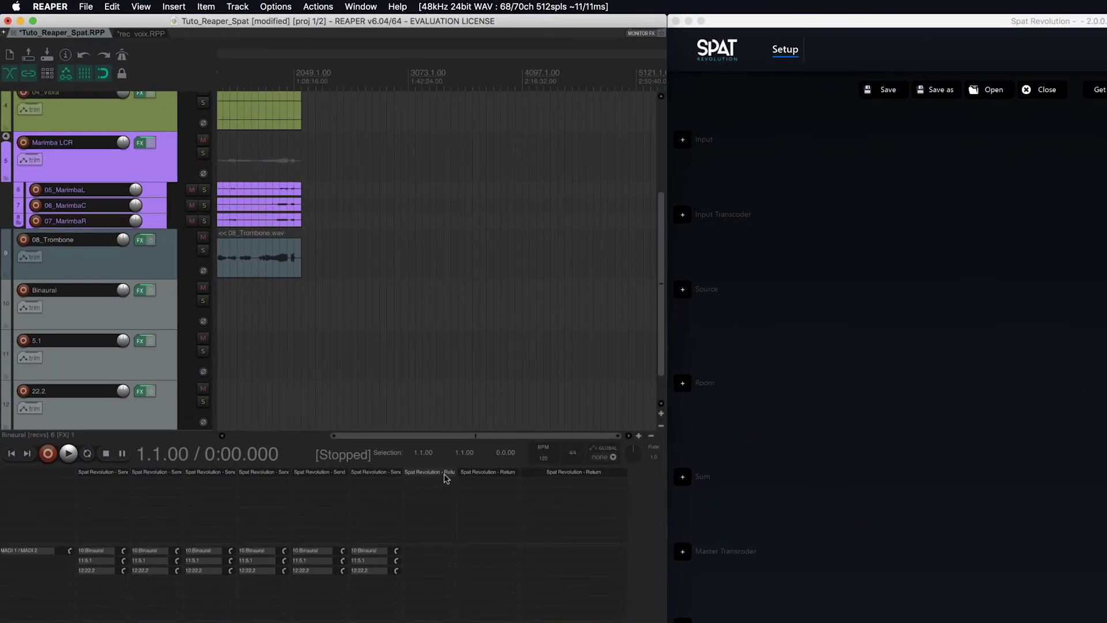
pyautogui.click(444, 473)
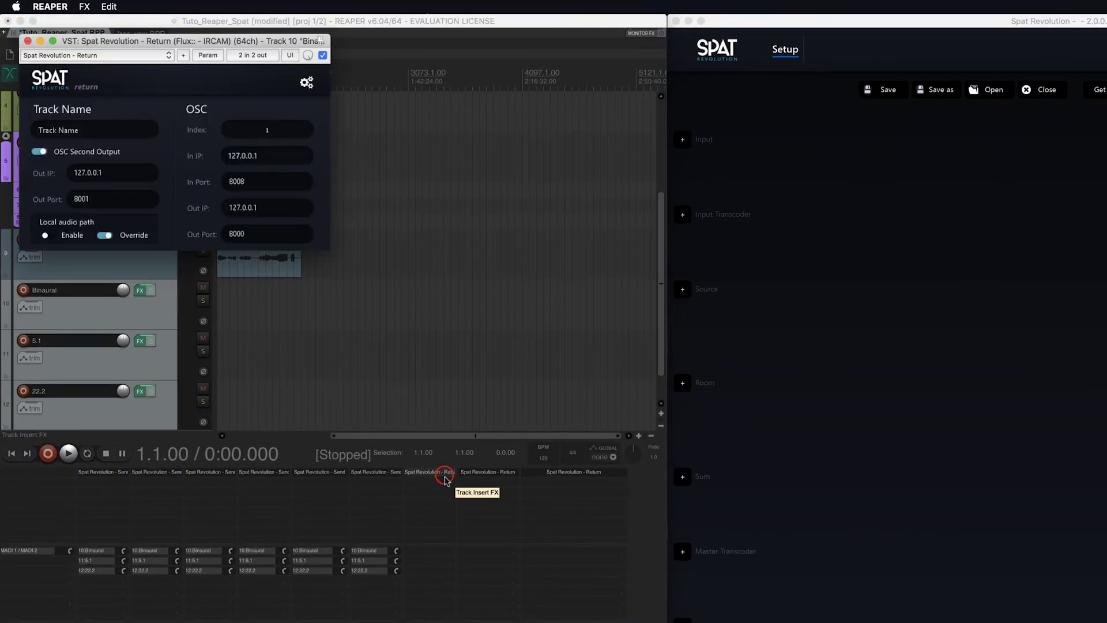
pyautogui.click(47, 236)
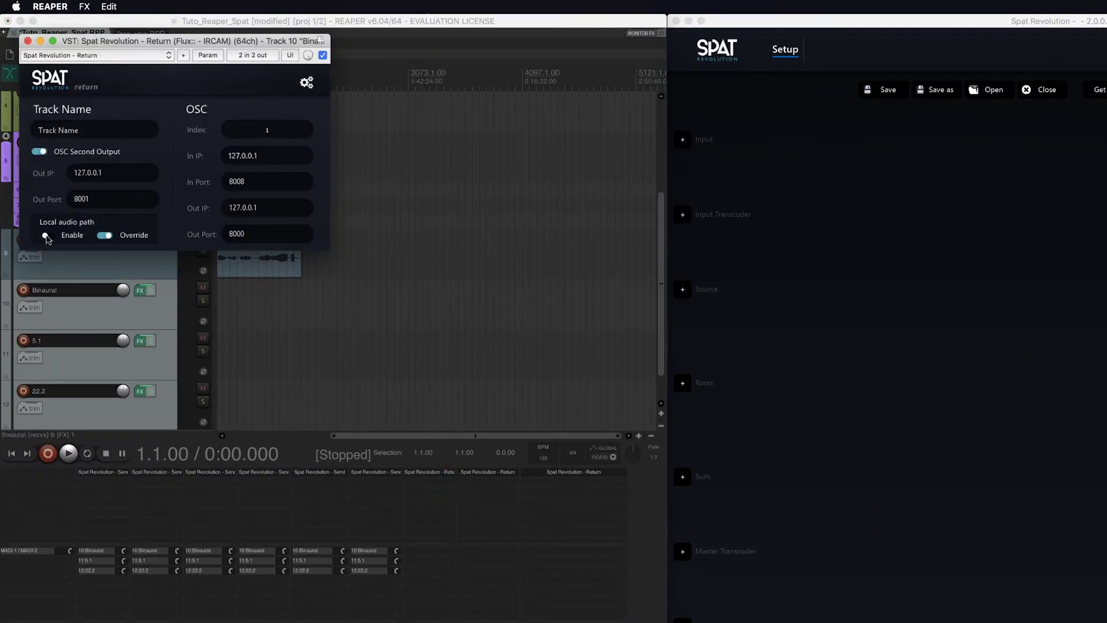
pyautogui.click(88, 475)
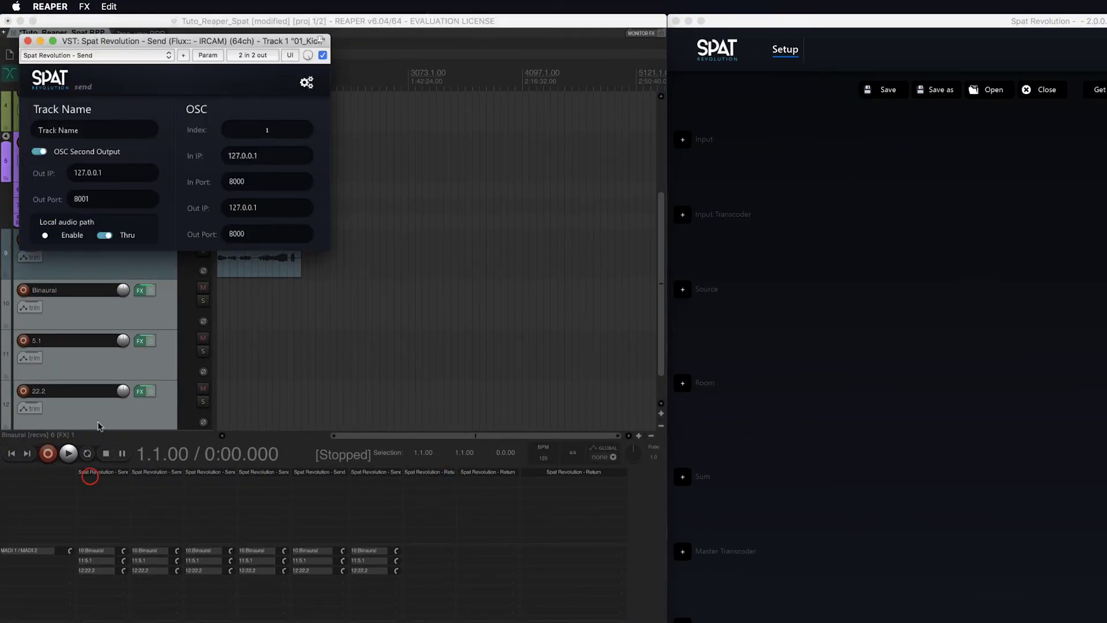
pyautogui.click(46, 235)
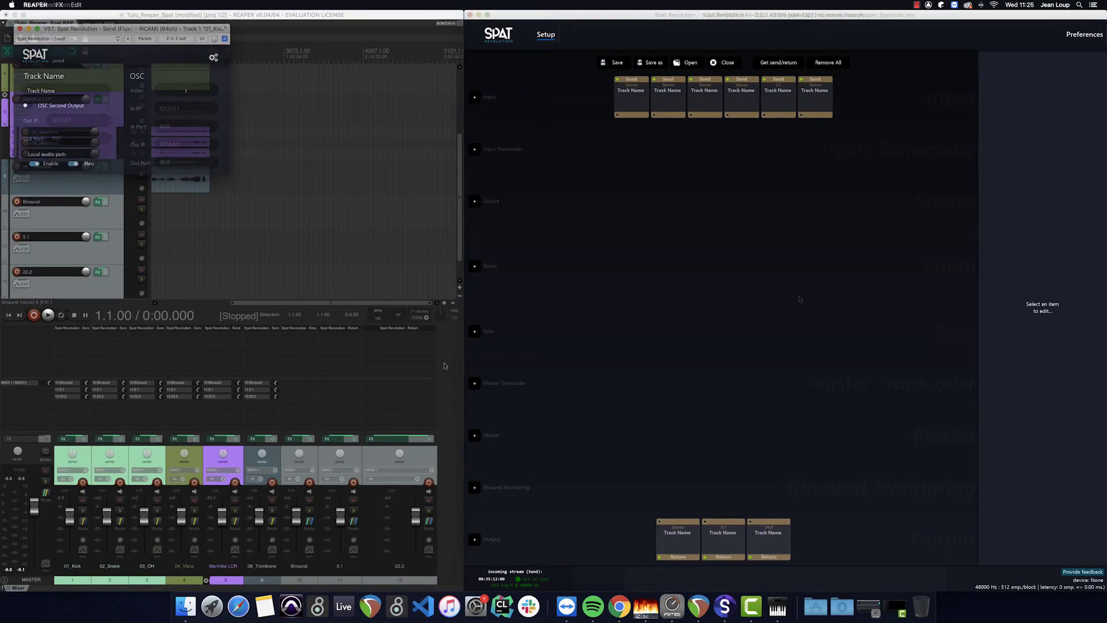
# Step: Set Room 1's Stream Type to Binaural with the Kemar HRTF
pyautogui.moveTo(744, 214); pyautogui.dragTo(439, 136)
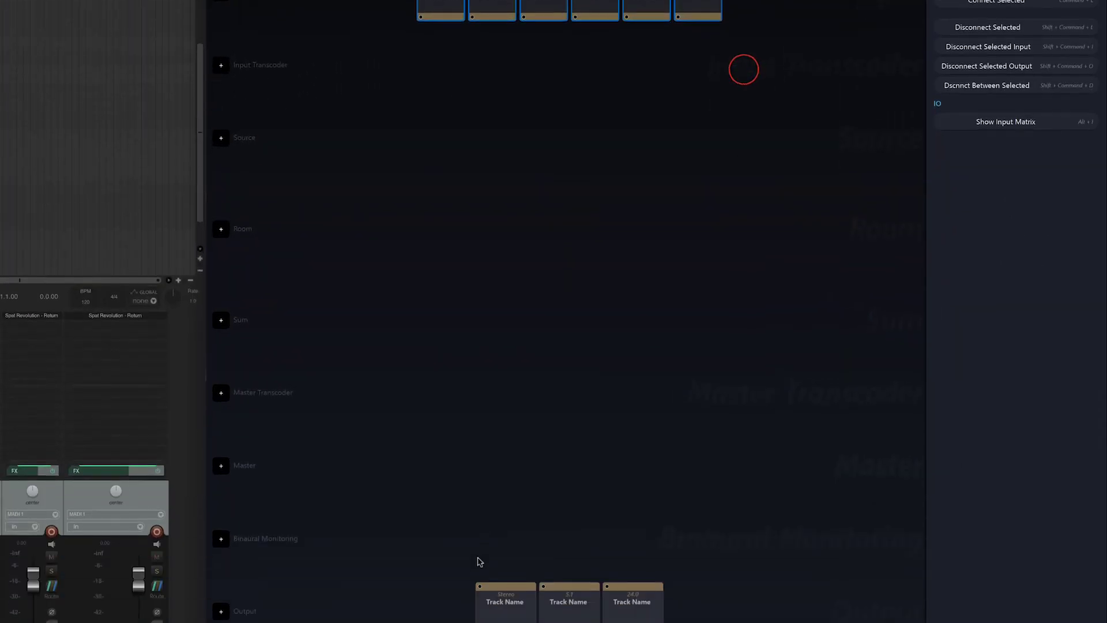
pyautogui.click(498, 550)
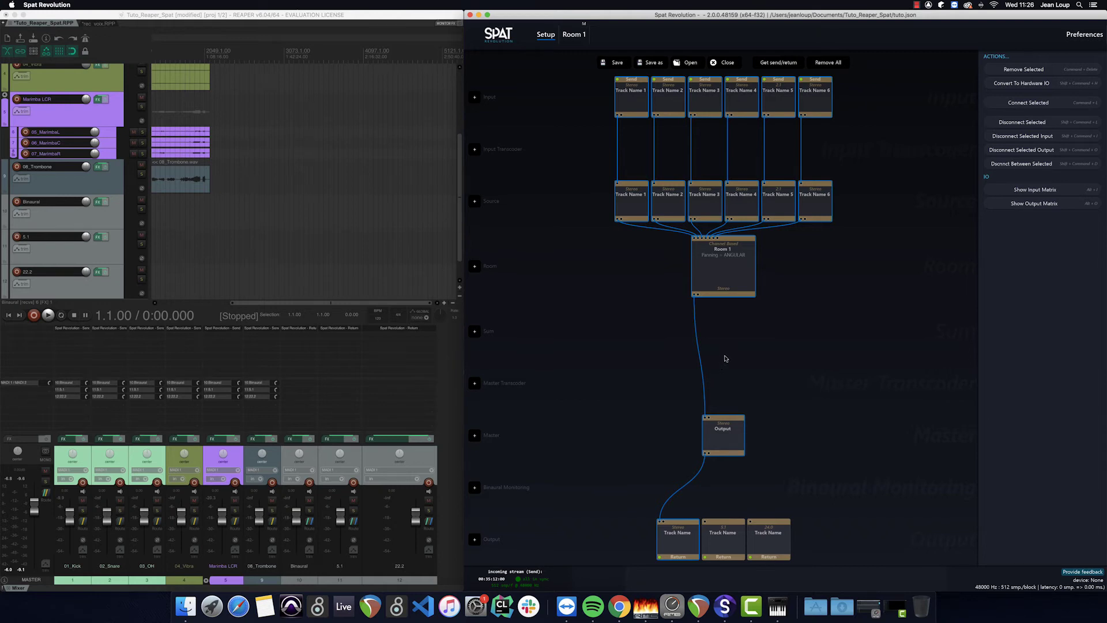
pyautogui.click(726, 358)
pyautogui.click(723, 267)
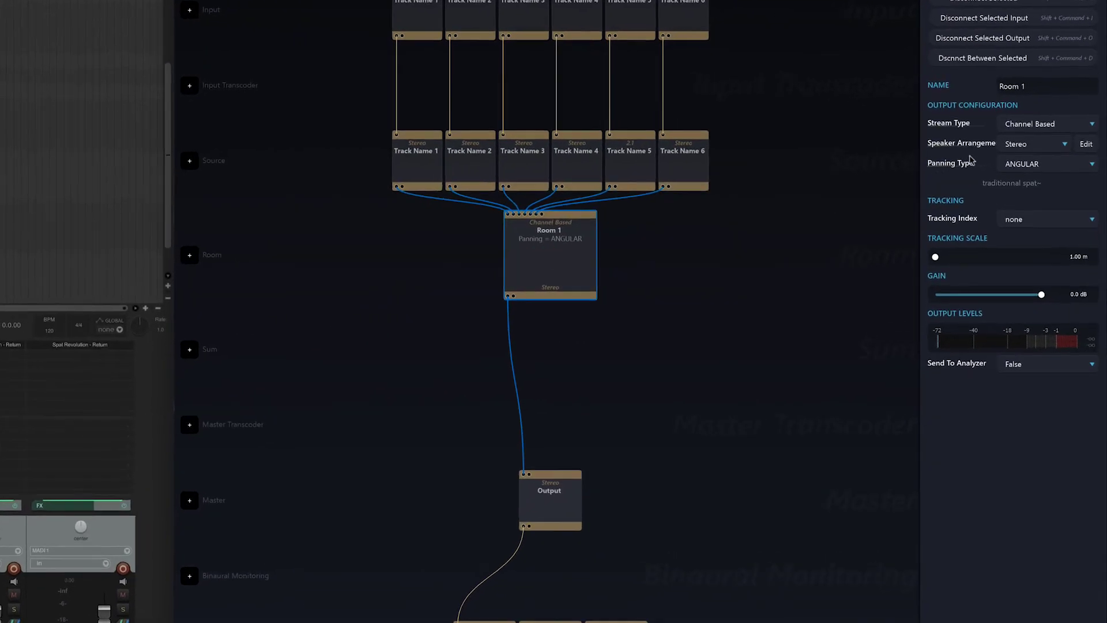
pyautogui.click(1008, 131)
pyautogui.click(1005, 158)
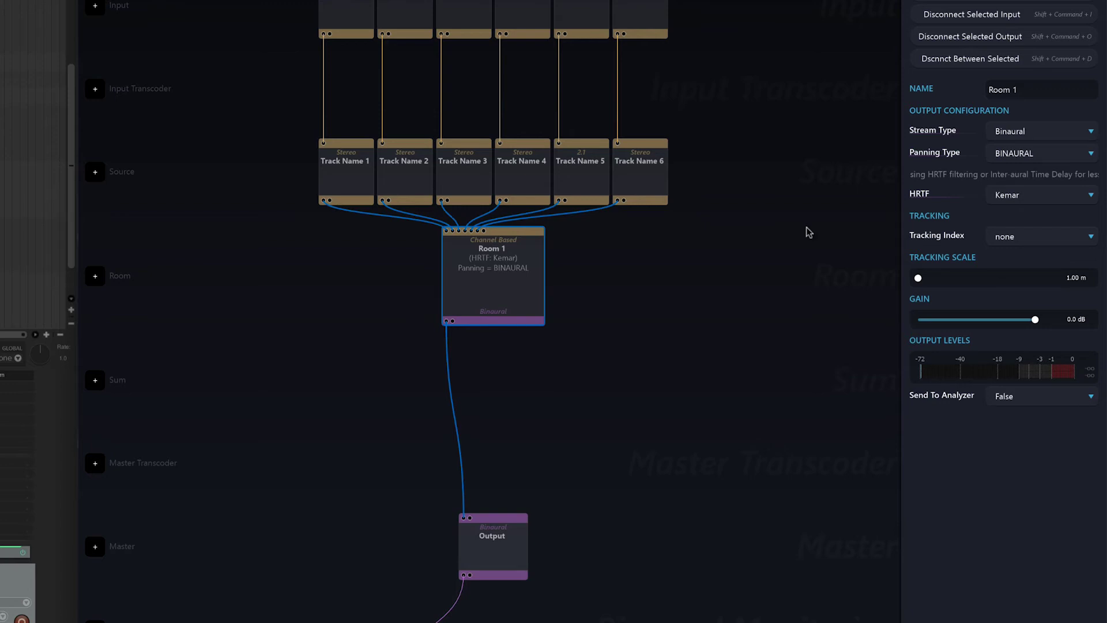
# Step: Add Room 2 and give it a 5.1 speaker arrangement
pyautogui.click(95, 276)
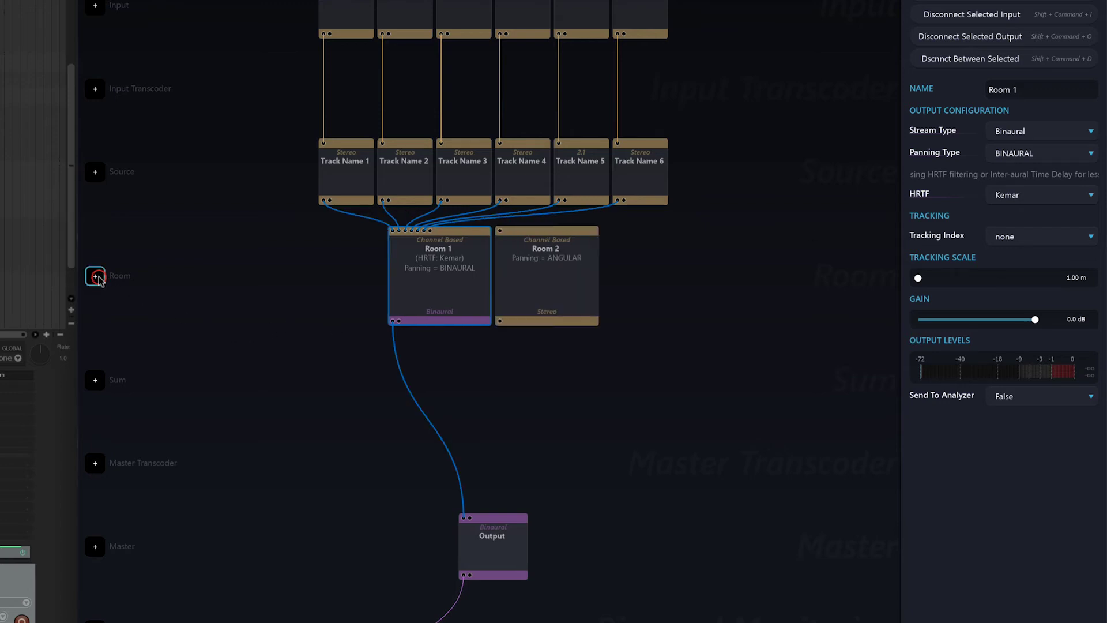
pyautogui.click(96, 546)
pyautogui.click(567, 279)
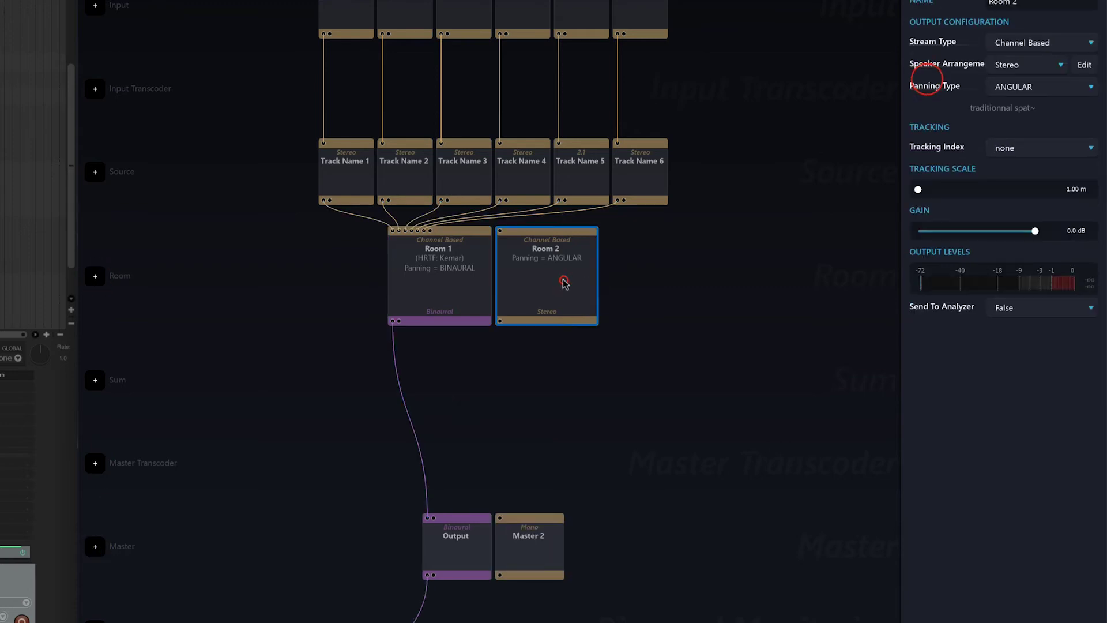
pyautogui.click(994, 66)
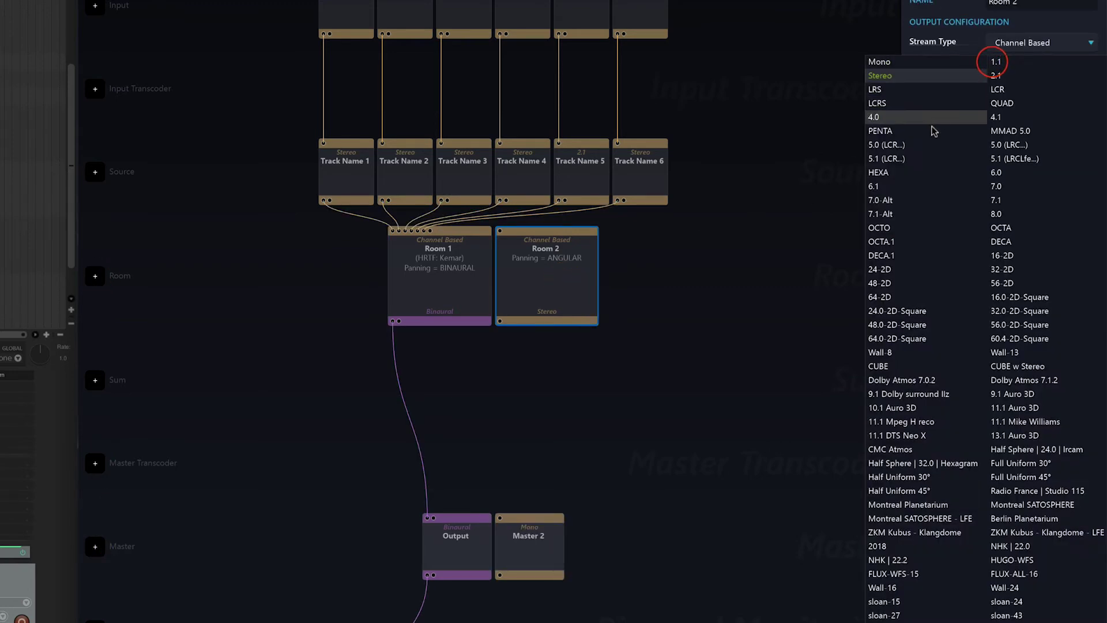
pyautogui.click(901, 162)
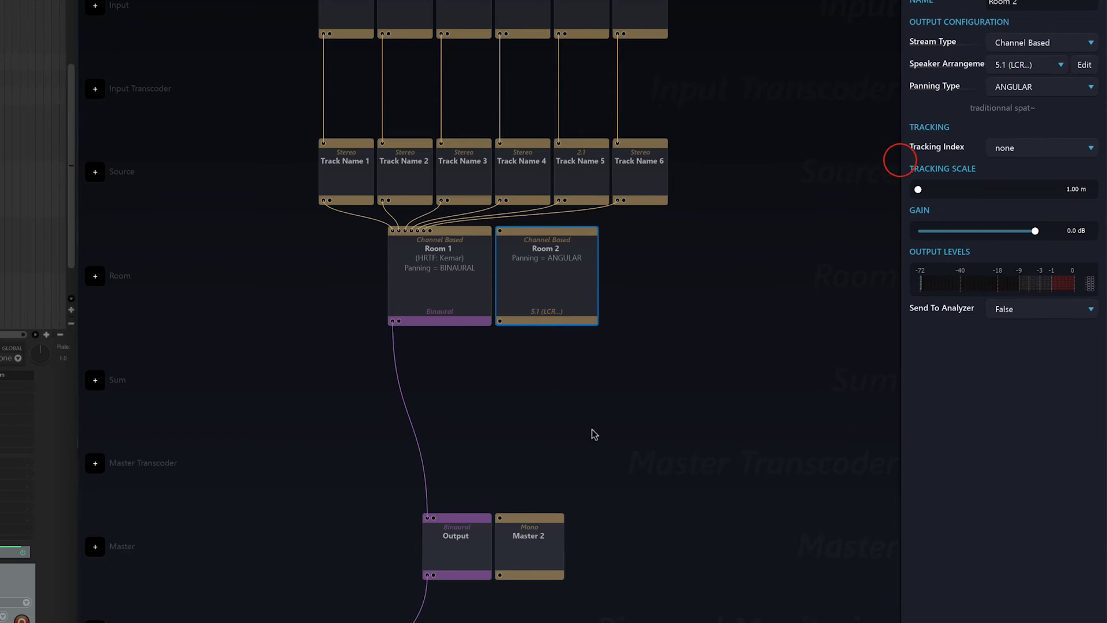
# Step: Connect Room 2 to Master 2, the 5.1 return, and all six sources
pyautogui.moveTo(603, 574); pyautogui.dragTo(558, 253)
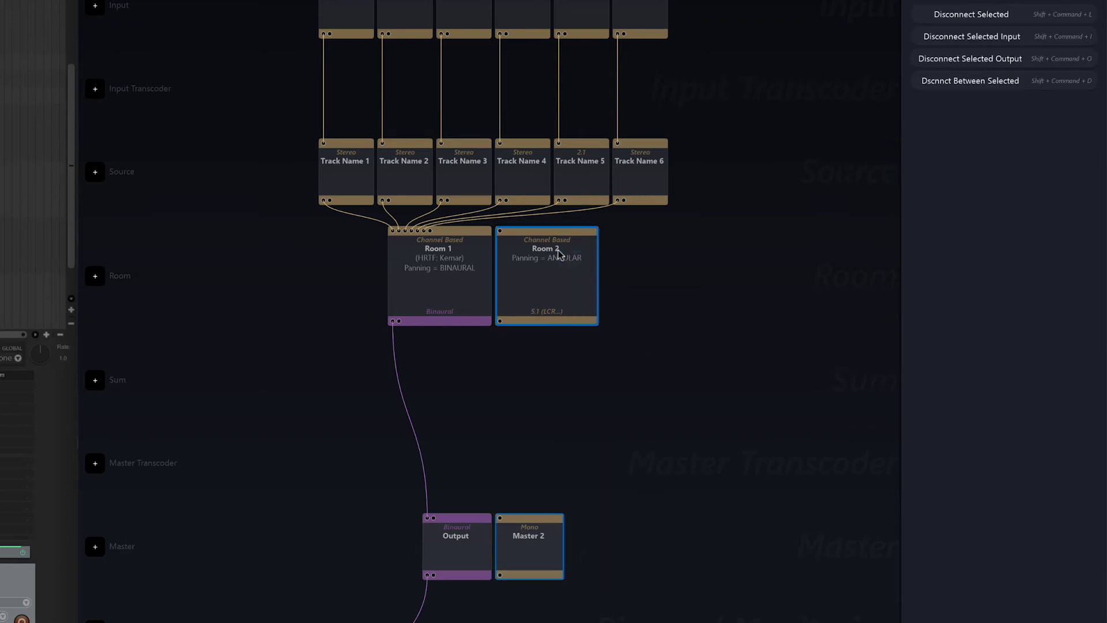
pyautogui.press('shift+super+c')
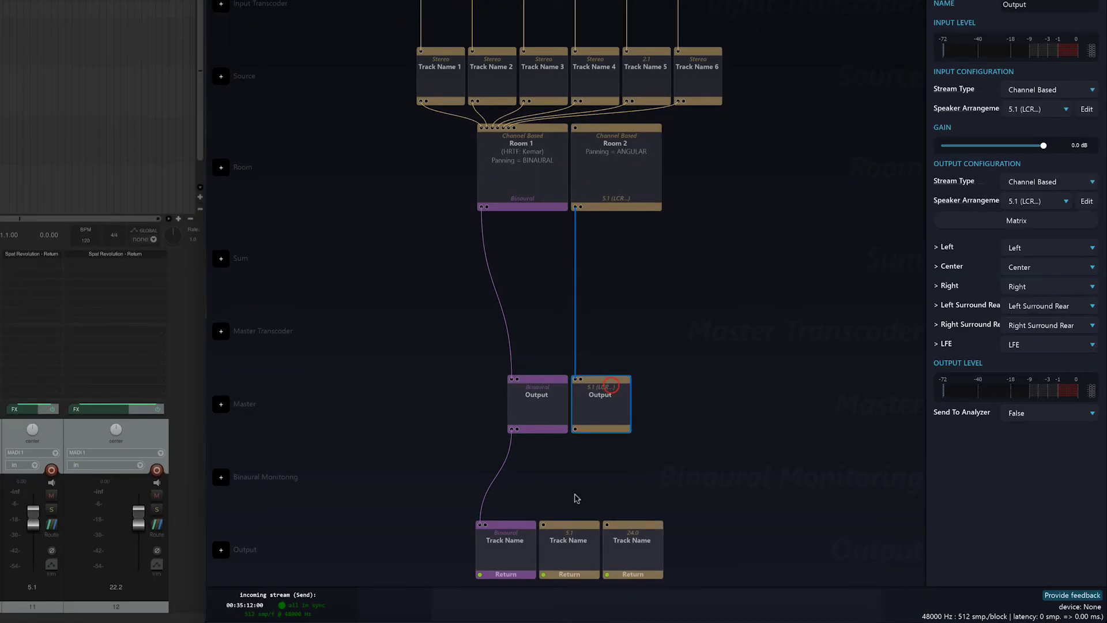
pyautogui.keyDown('shift'); pyautogui.click(567, 530); pyautogui.keyUp('shift')
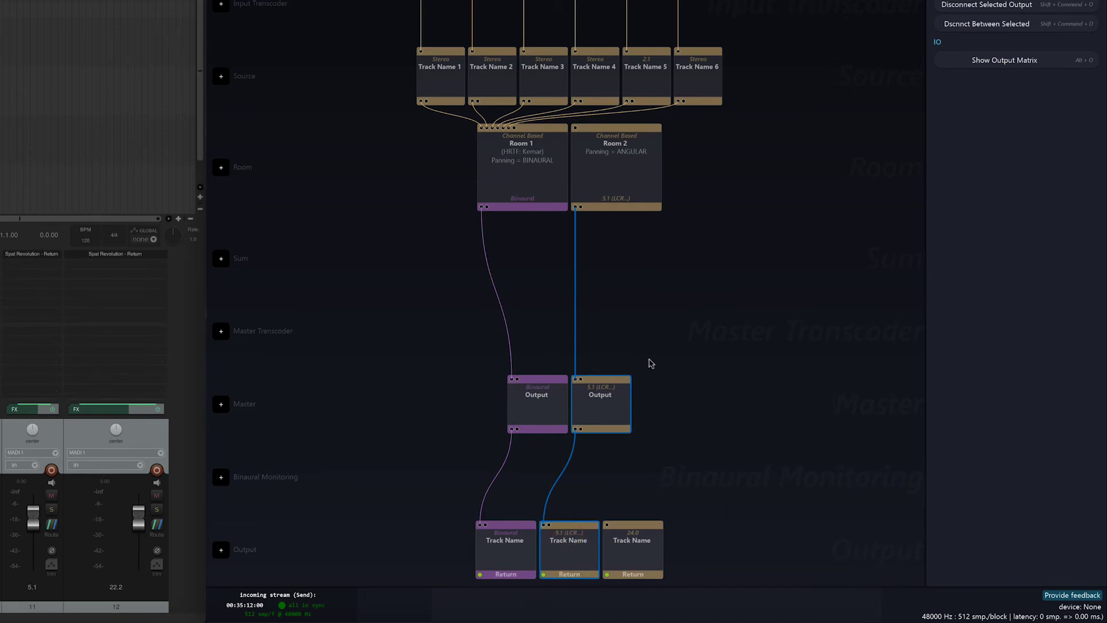
pyautogui.moveTo(737, 74); pyautogui.dragTo(445, 86)
pyautogui.click(604, 163)
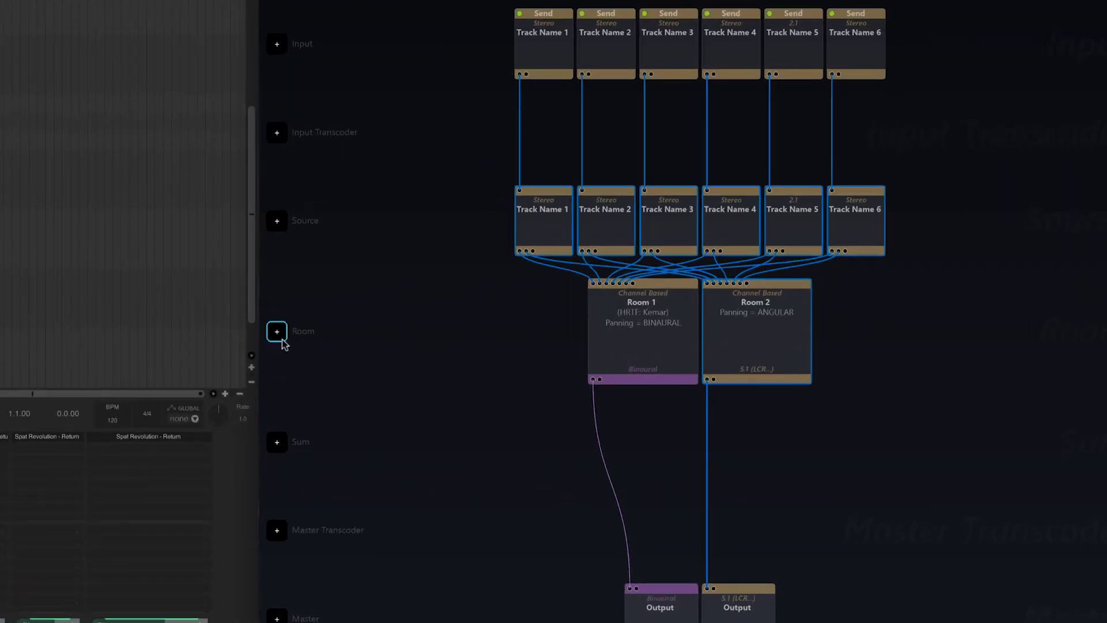
# Step: Add Room 3 with its master and set its layout to NHK 22.2
pyautogui.click(278, 333)
pyautogui.click(77, 553)
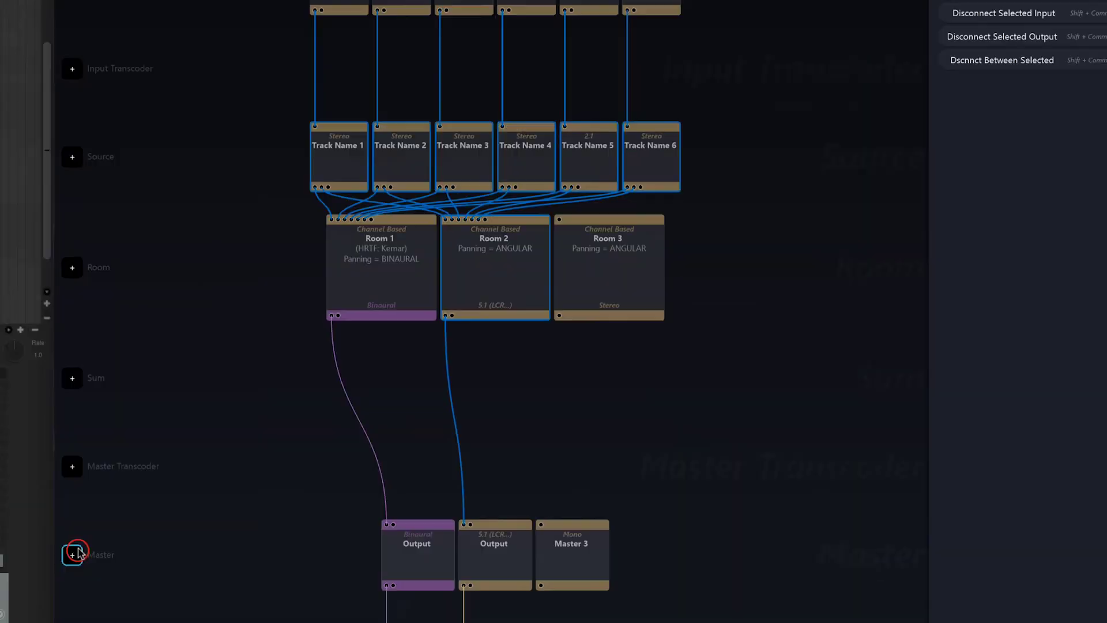
pyautogui.click(539, 311)
pyautogui.click(1024, 67)
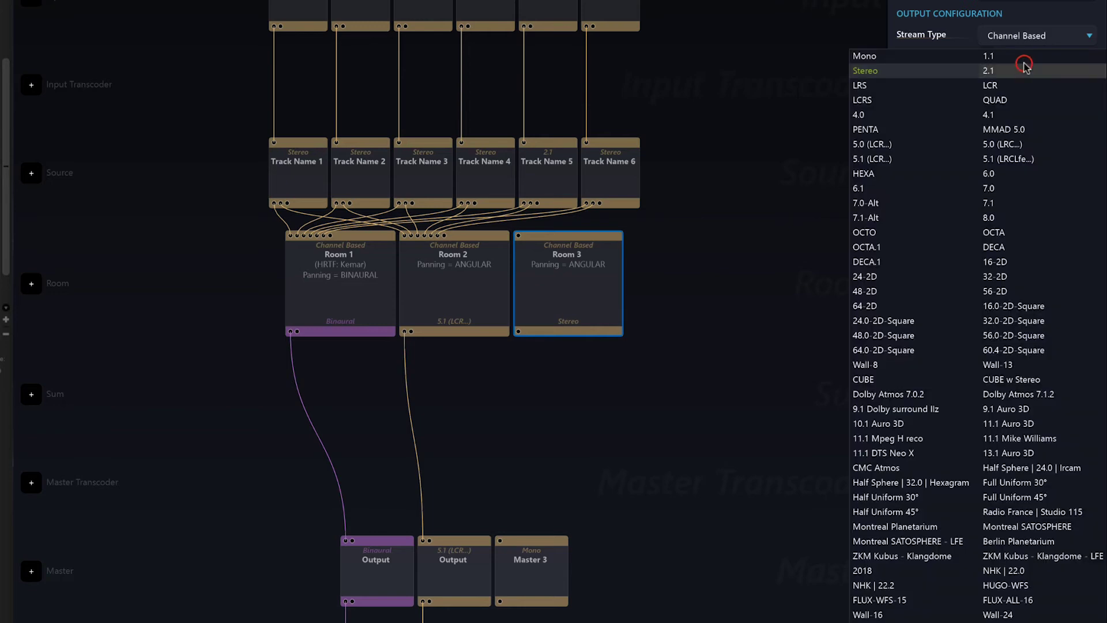
pyautogui.click(865, 586)
pyautogui.scroll(-5, 560, 342)
pyautogui.moveTo(654, 352); pyautogui.dragTo(584, 155)
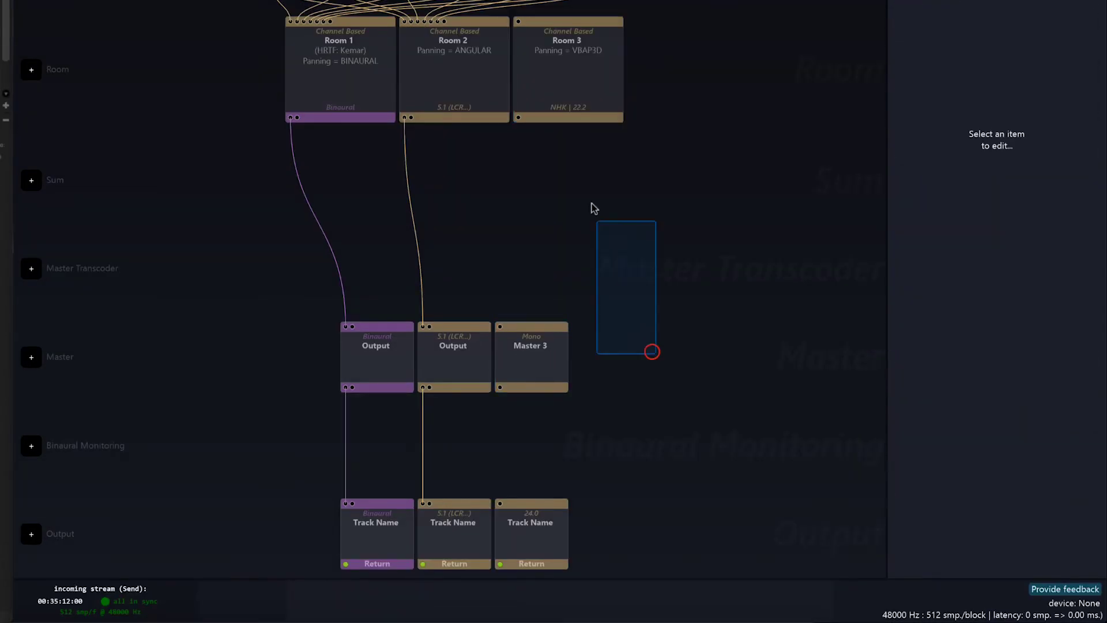
# Step: Connect Room 3 to the third master and select the third return
pyautogui.click(549, 74)
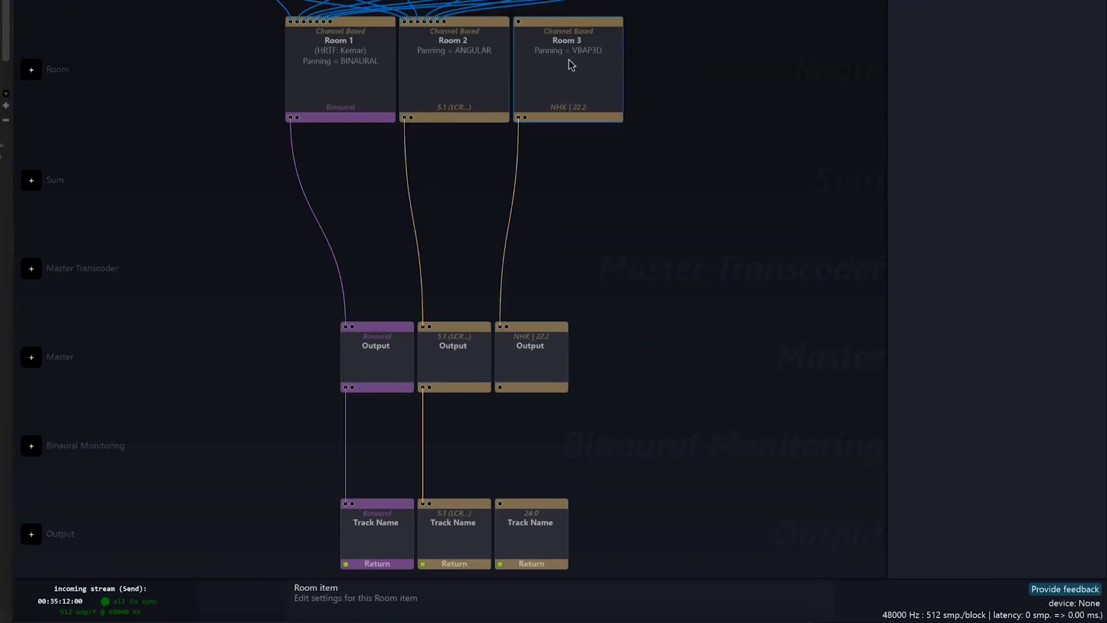
pyautogui.click(570, 62)
pyautogui.click(536, 534)
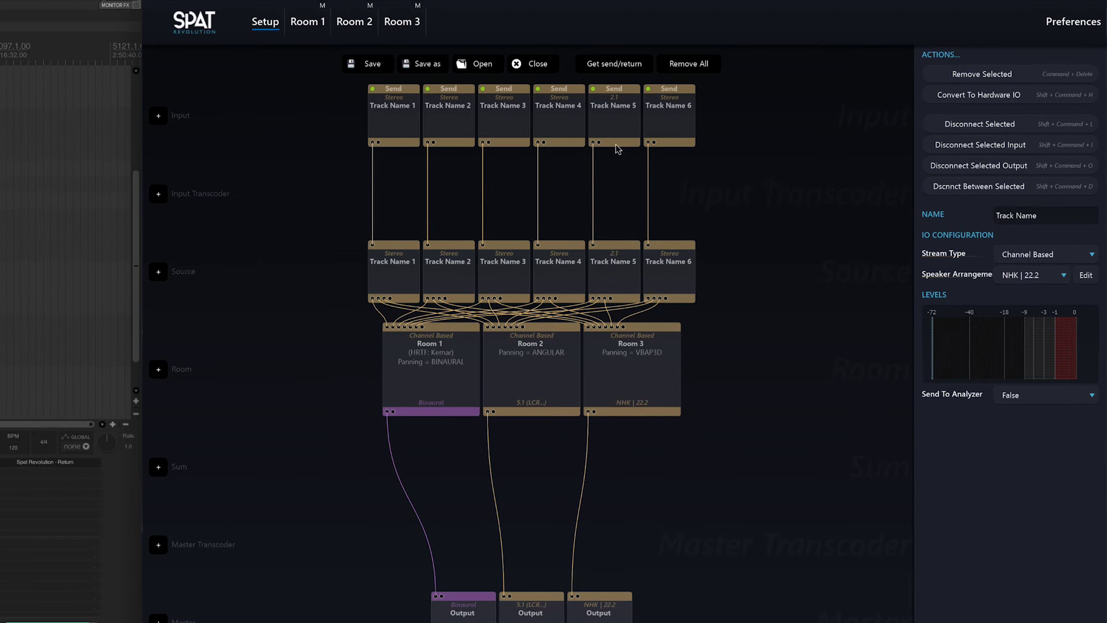
# Step: Set Track Name 5's speaker arrangement to LCR
pyautogui.click(610, 129)
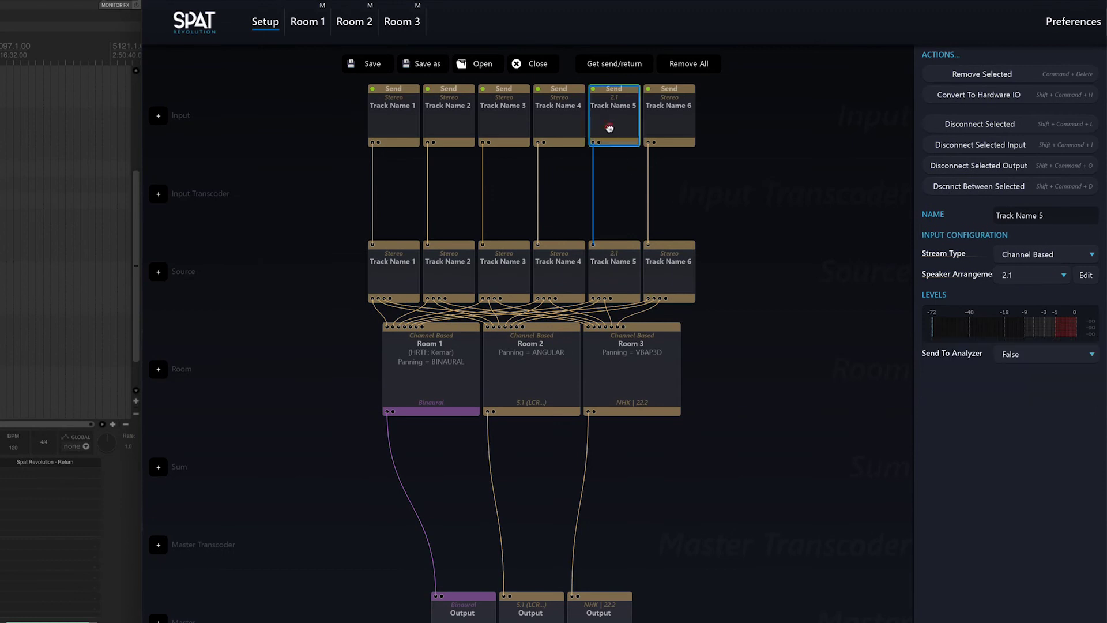
pyautogui.click(1030, 277)
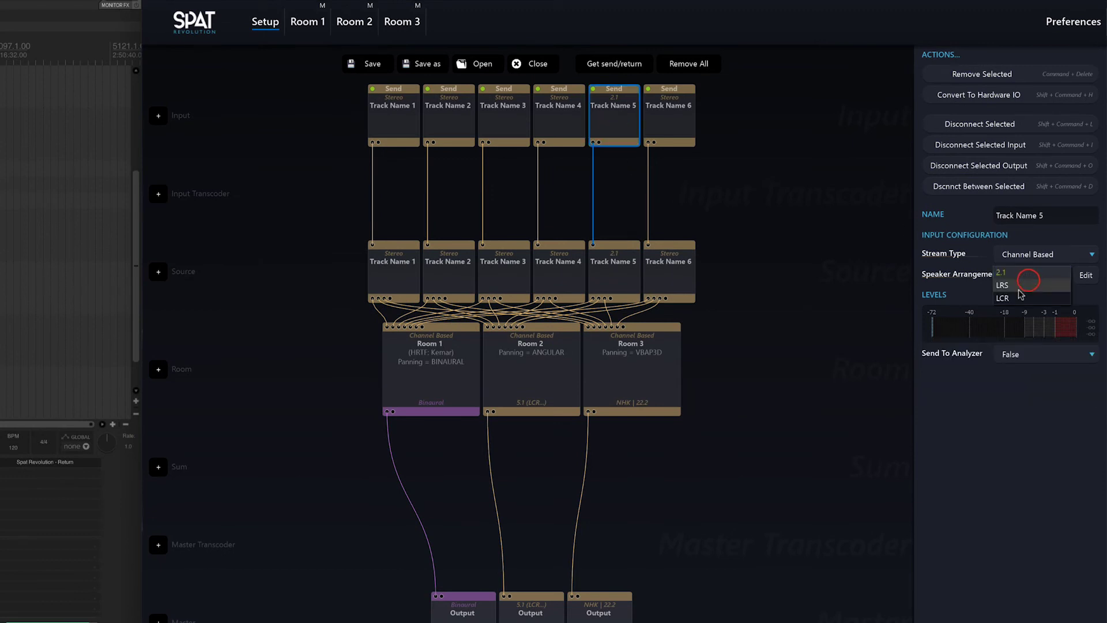
pyautogui.click(1014, 298)
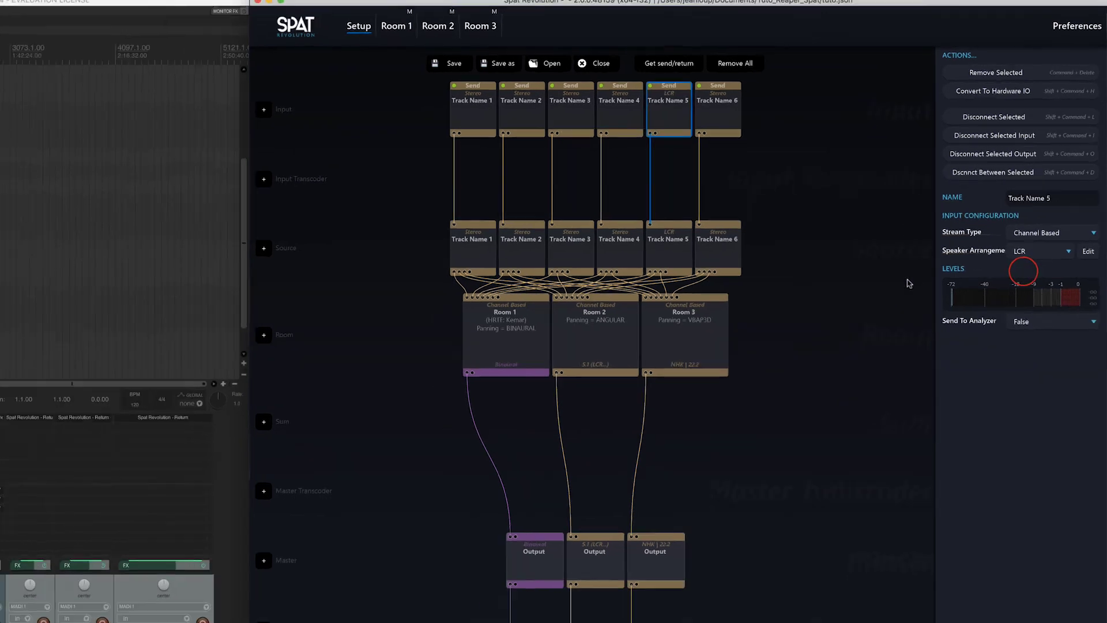
pyautogui.click(901, 233)
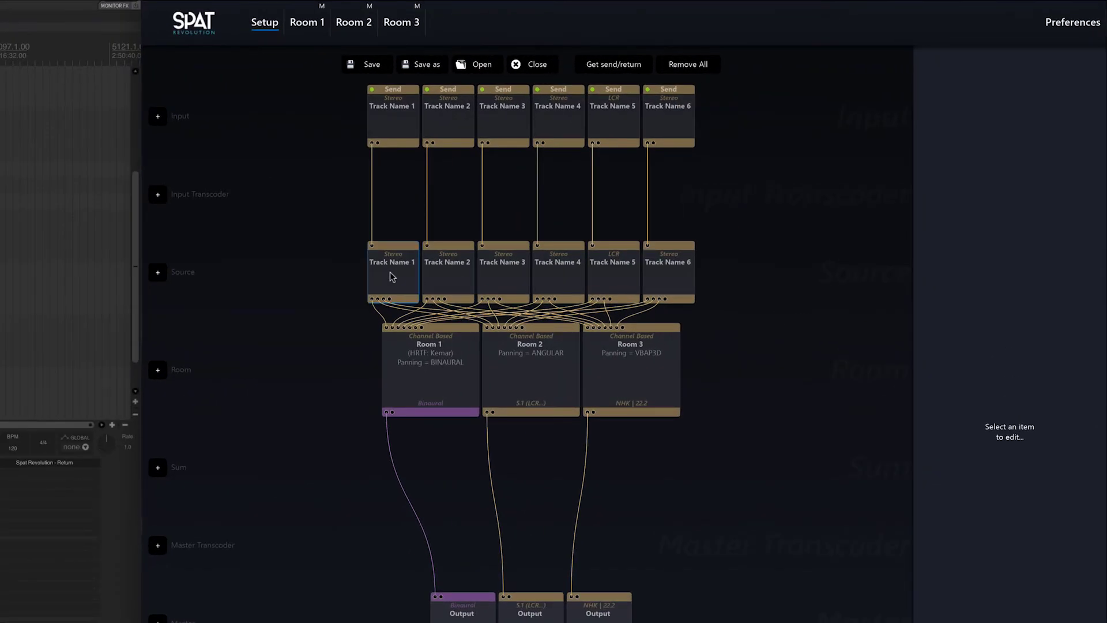
# Step: Make Track Name 1 and 6 mono, also changing Track Name 4's channel layout
pyautogui.click(390, 275)
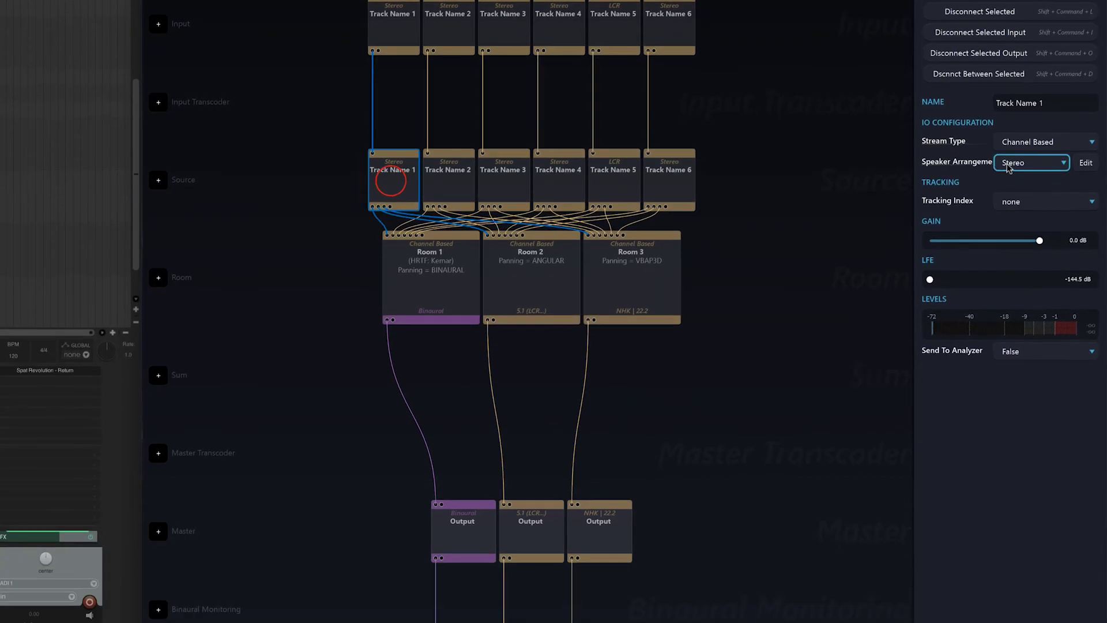
pyautogui.click(1073, 162)
pyautogui.click(931, 165)
pyautogui.click(543, 177)
pyautogui.click(1043, 163)
pyautogui.click(951, 173)
pyautogui.click(1078, 189)
pyautogui.click(1047, 199)
pyautogui.click(815, 194)
pyautogui.click(1078, 189)
pyautogui.click(1046, 199)
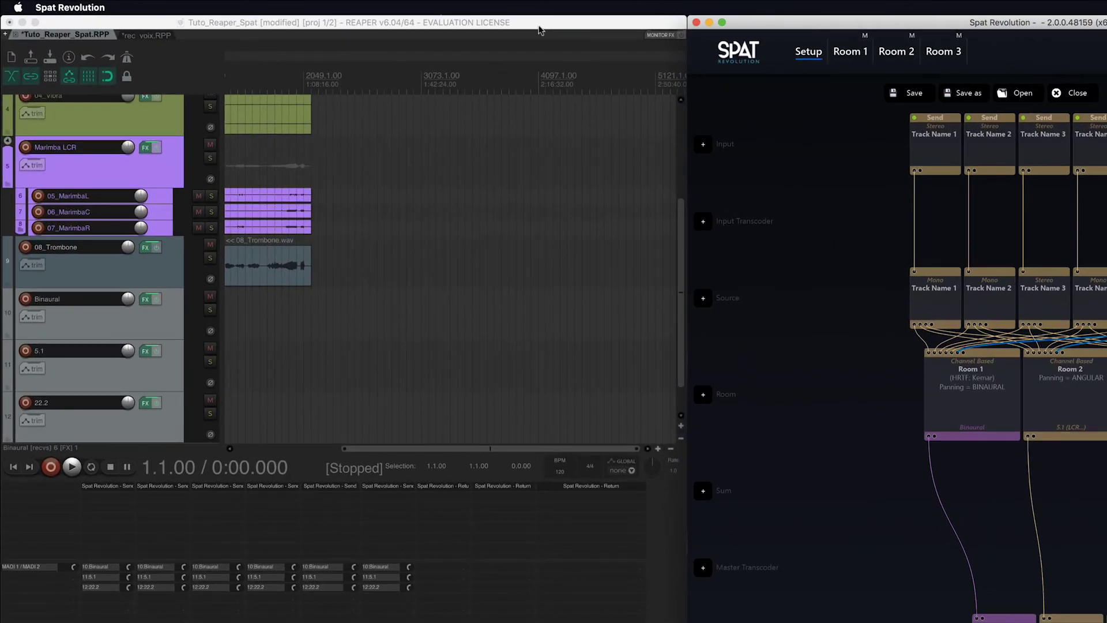
# Step: Bring the REAPER session window to the front and briefly play then stop it
pyautogui.click(539, 26)
pyautogui.scroll(3, 420, 167)
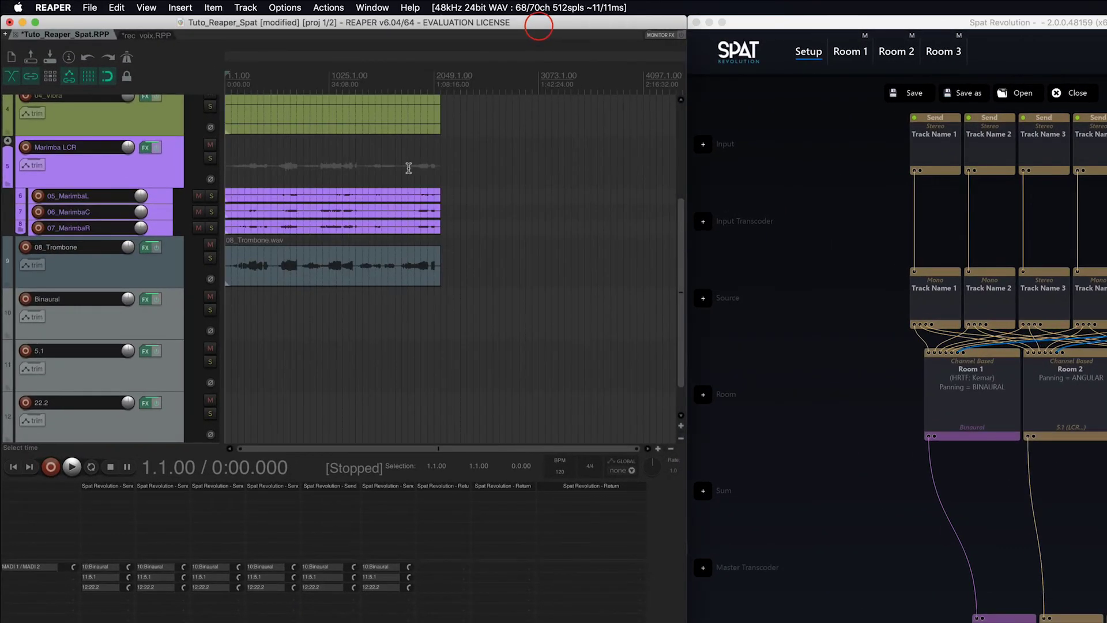
pyautogui.press('space')
pyautogui.press('space')
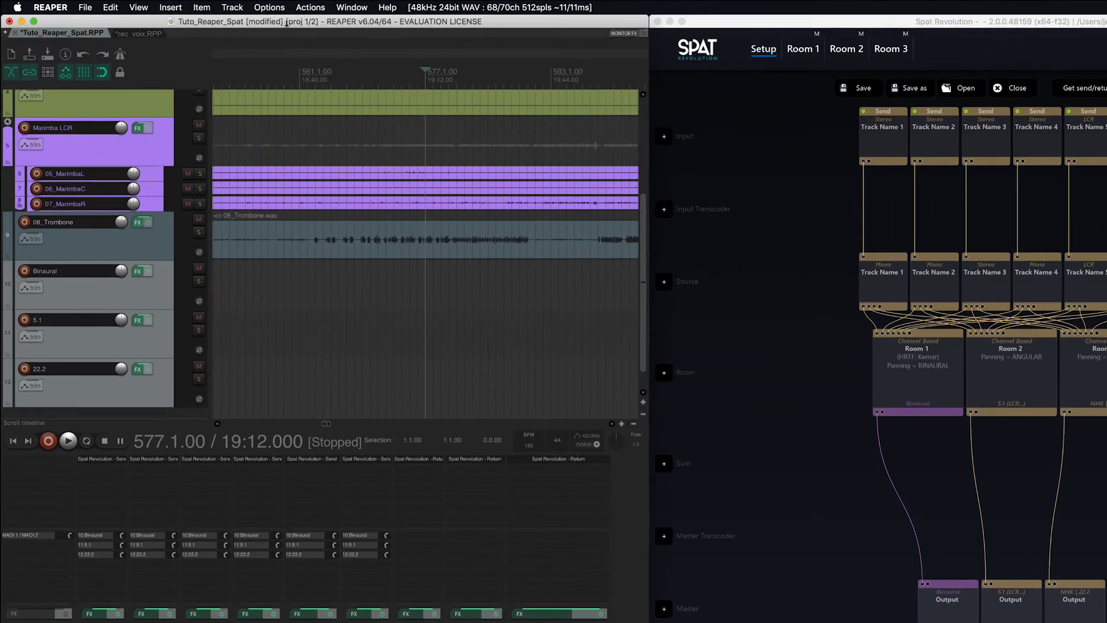
# Step: Set VST parameter automation notifications to 'Process all notifications' in Preferences and confirm
pyautogui.click(274, 7)
pyautogui.click(339, 428)
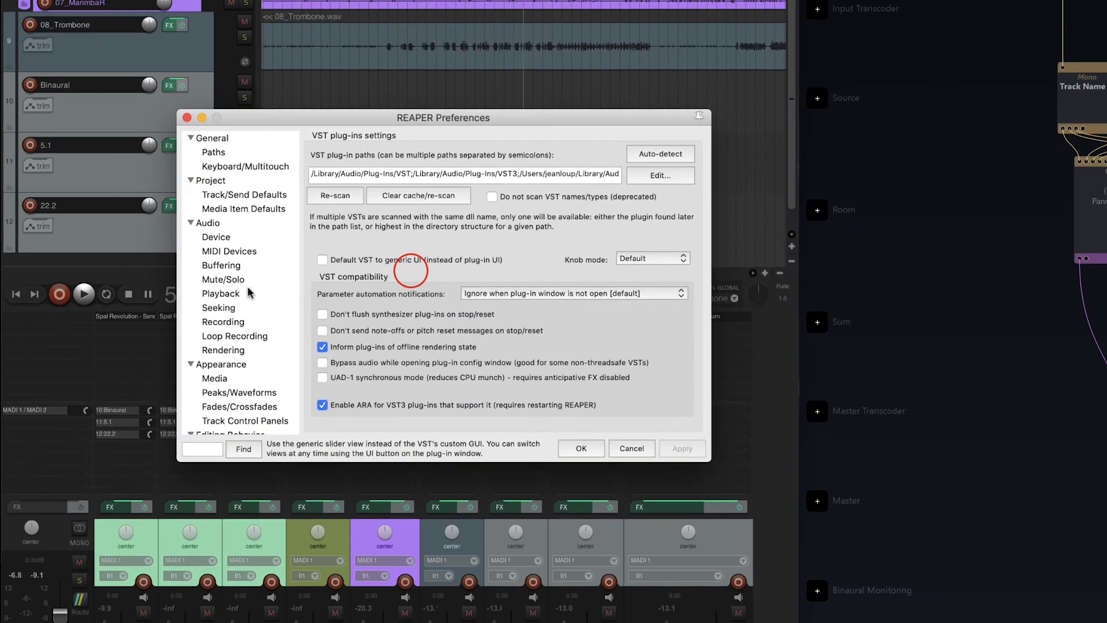
pyautogui.scroll(-5, 248, 294)
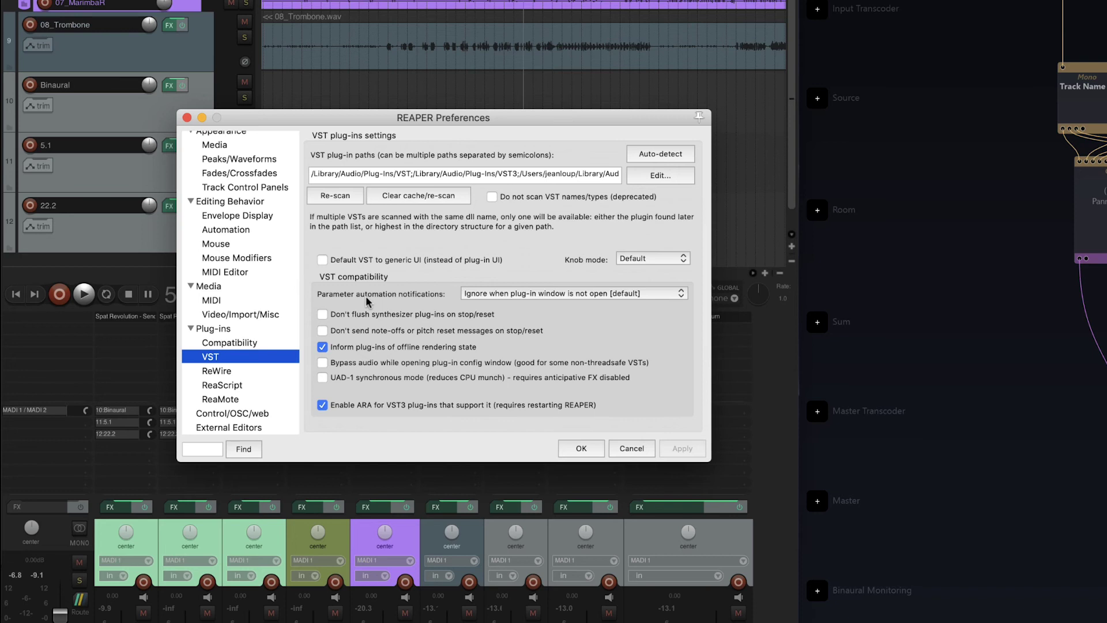
pyautogui.click(489, 293)
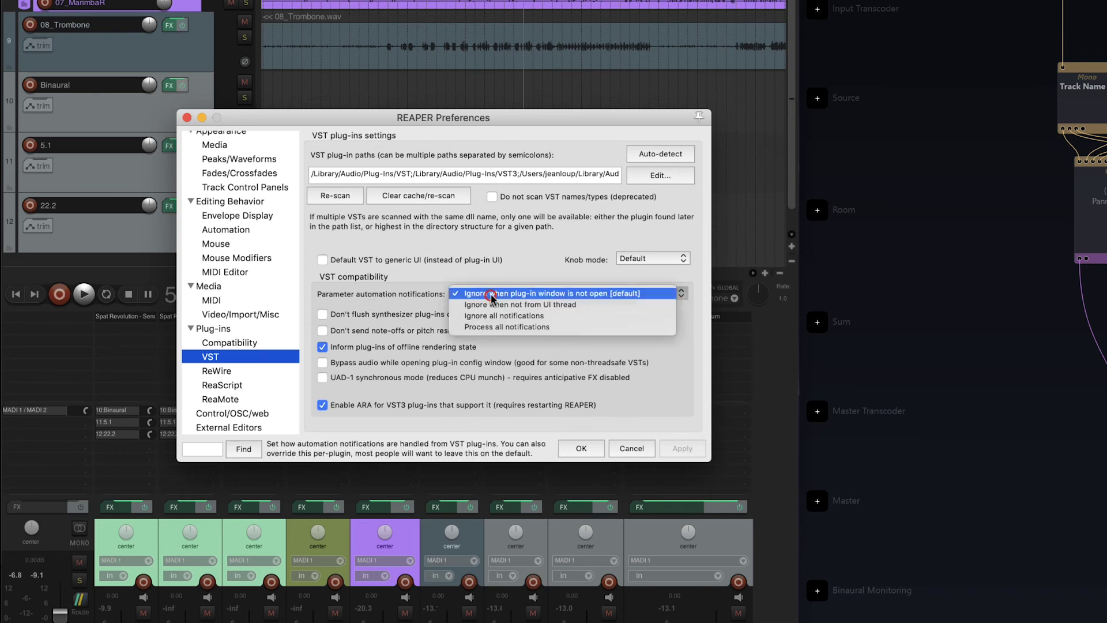
pyautogui.click(484, 327)
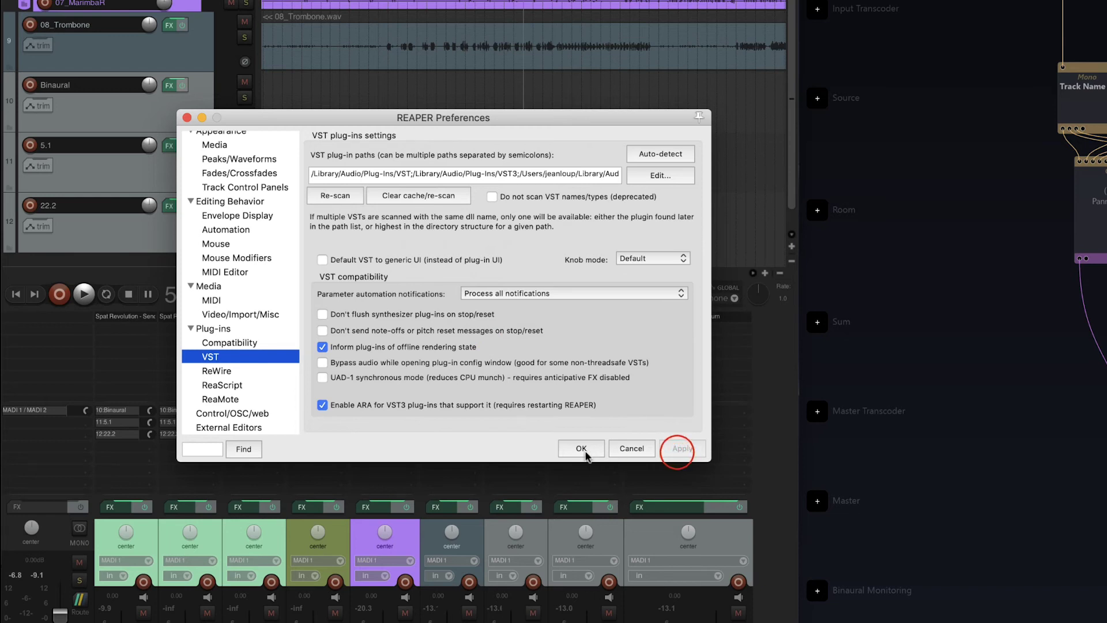
pyautogui.click(582, 448)
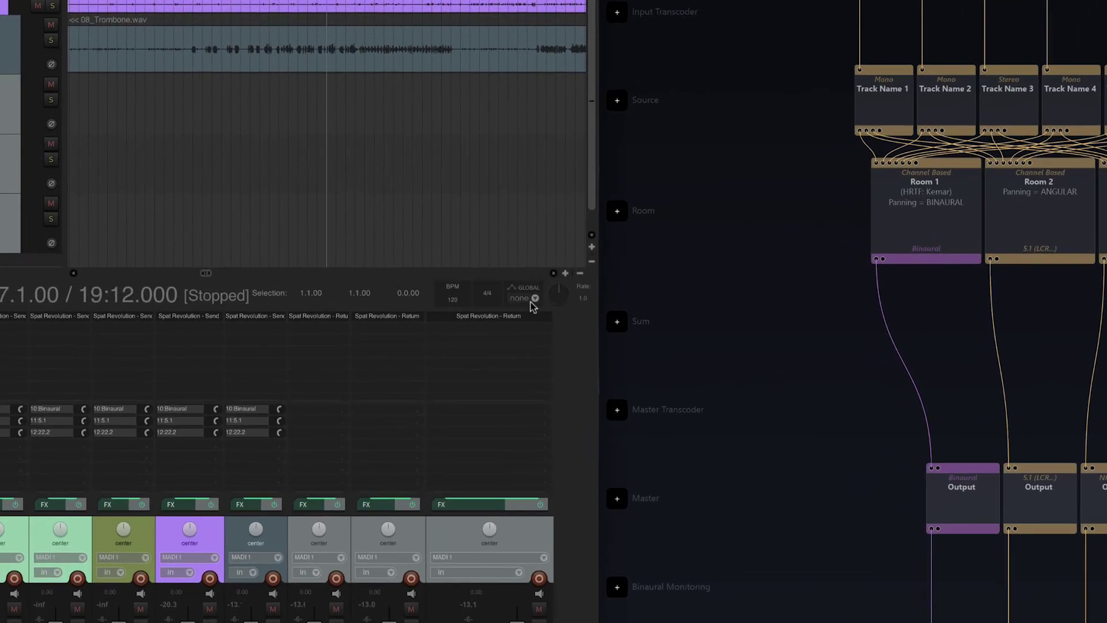
# Step: With global automation on Write, drag Room 1's source 6 to top-centre during playback
pyautogui.click(530, 301)
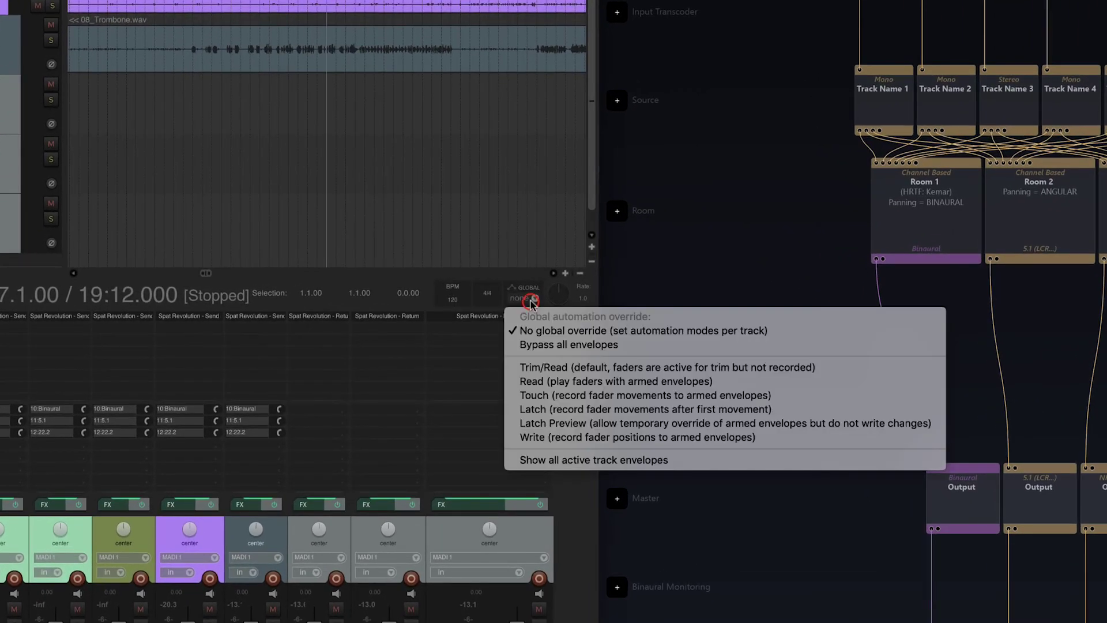
pyautogui.click(597, 437)
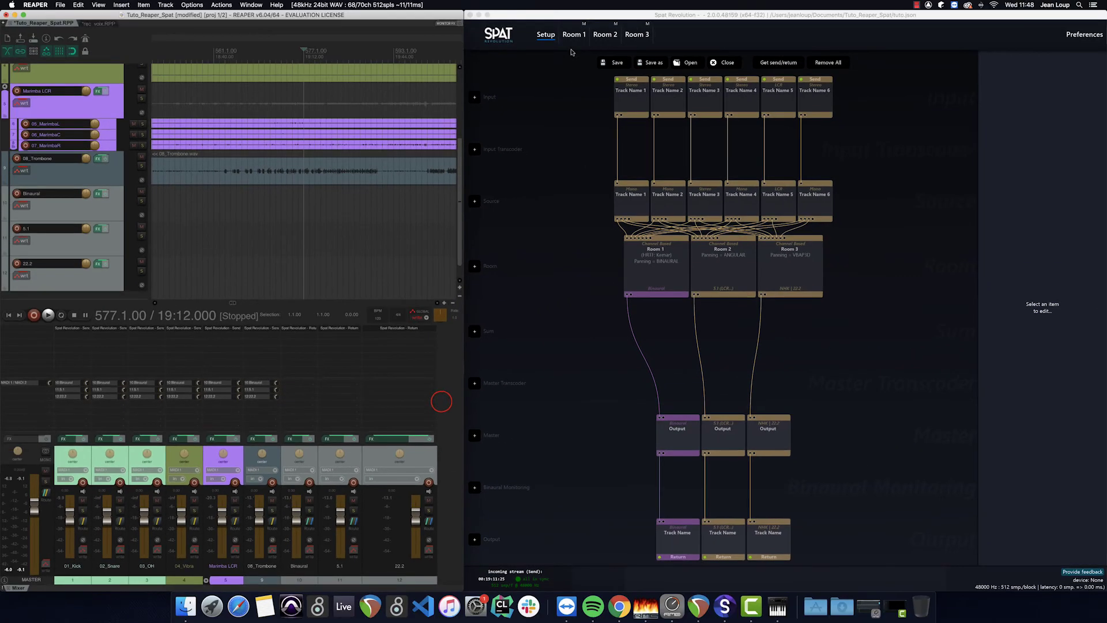
pyautogui.click(573, 35)
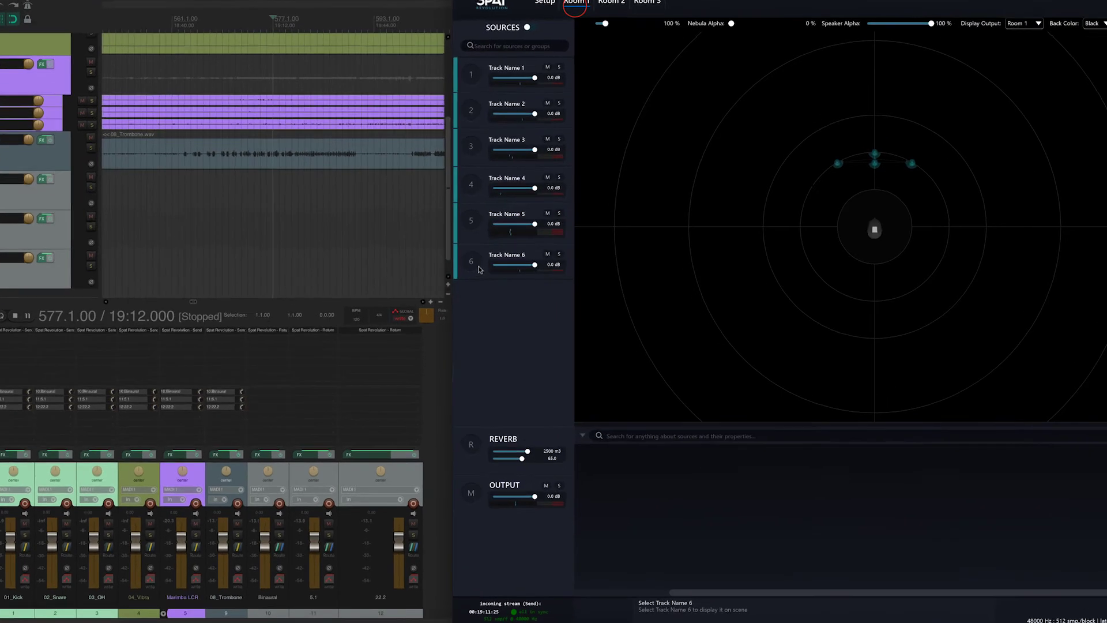
pyautogui.click(476, 265)
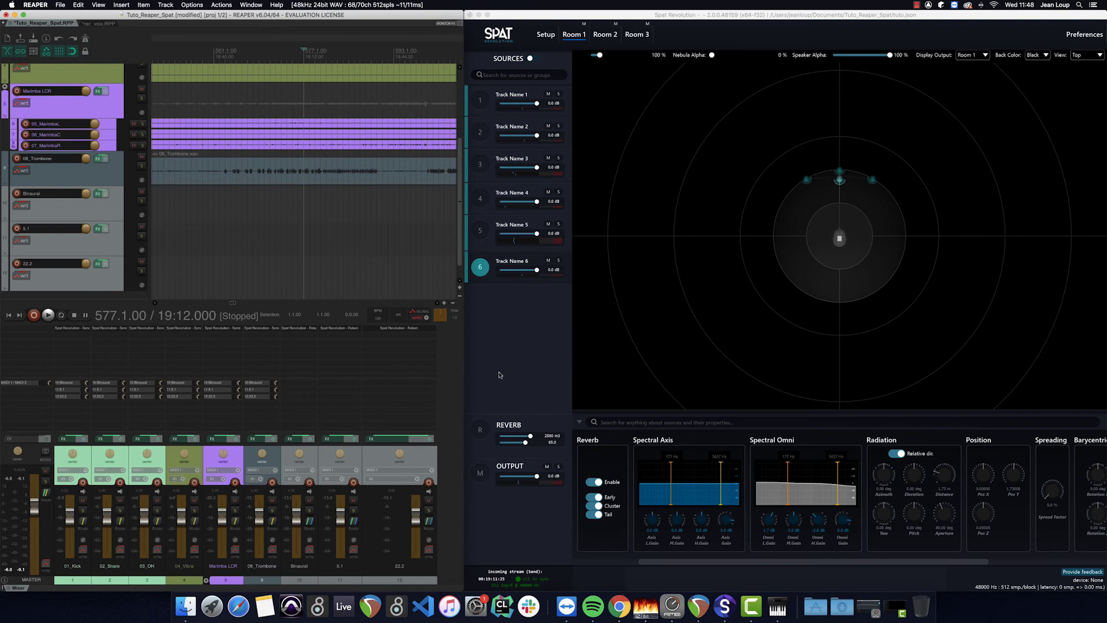
pyautogui.press('space')
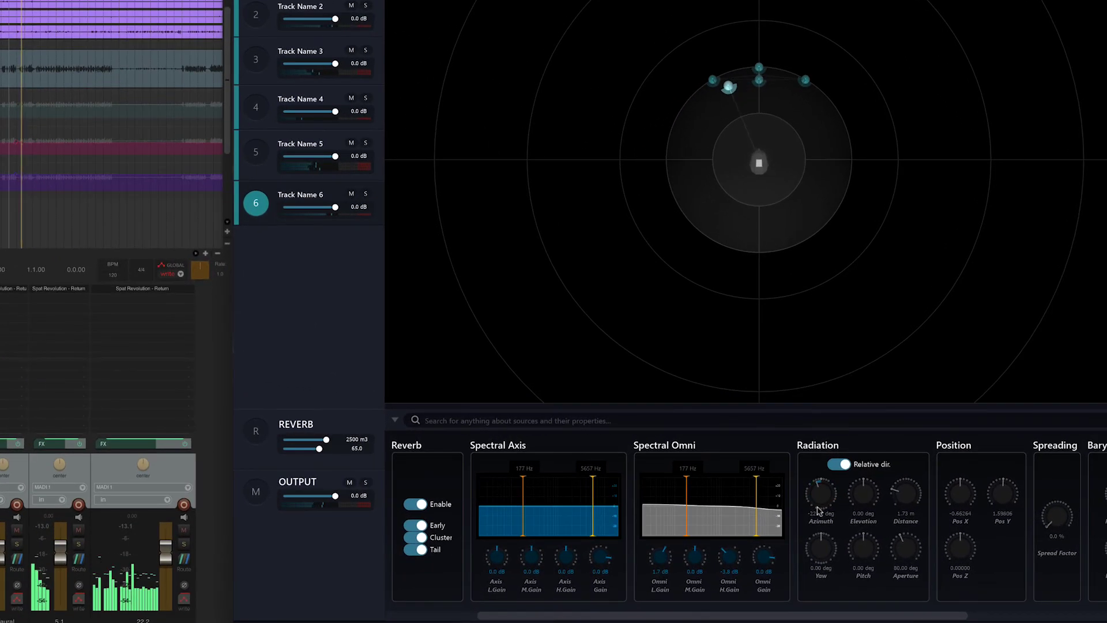
pyautogui.moveTo(885, 474); pyautogui.dragTo(878, 492)
pyautogui.moveTo(816, 518)
pyautogui.mouseDown()
pyautogui.moveTo(844, 465)
pyautogui.moveTo(829, 495)
pyautogui.mouseUp()
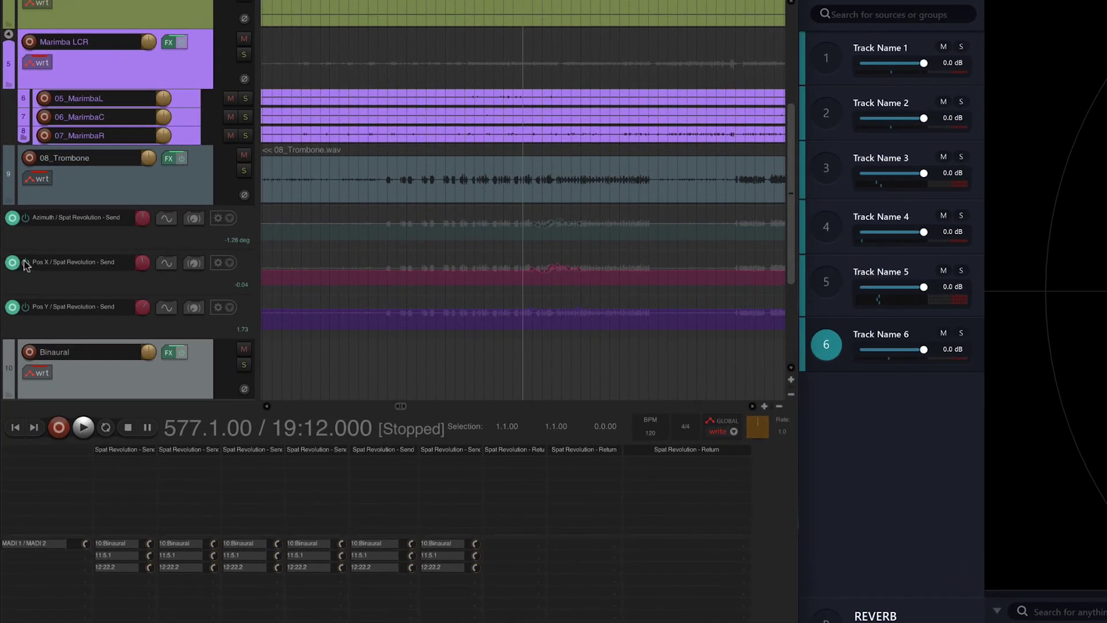
# Step: Bypass the trombone's Pos X and Pos Y envelopes and set global automation to Read
pyautogui.click(25, 262)
pyautogui.click(25, 308)
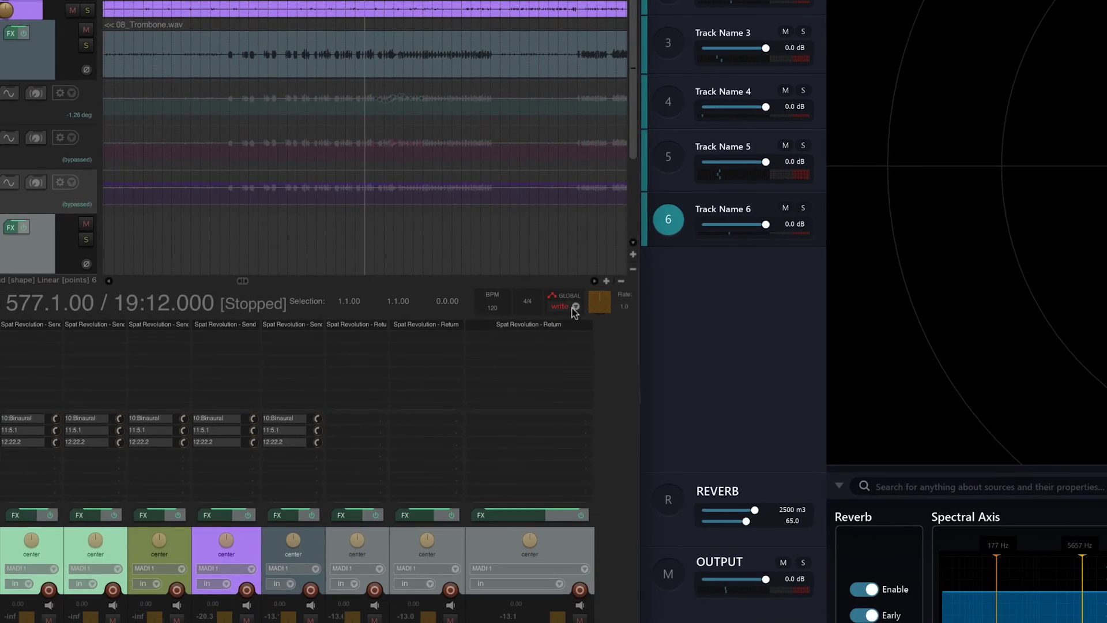
pyautogui.click(573, 310)
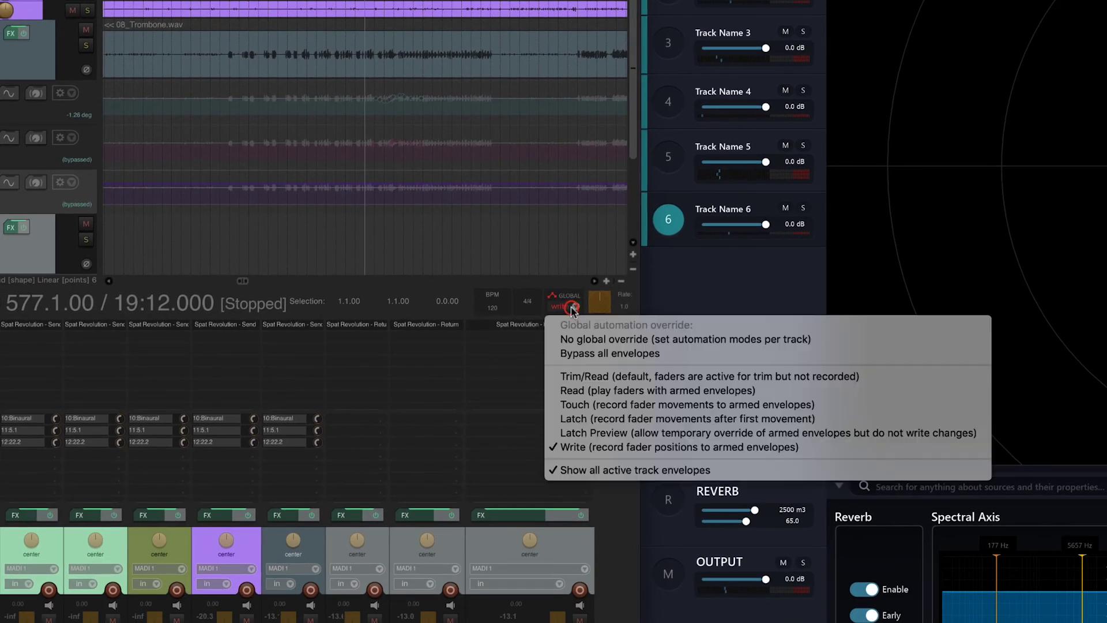
pyautogui.click(590, 394)
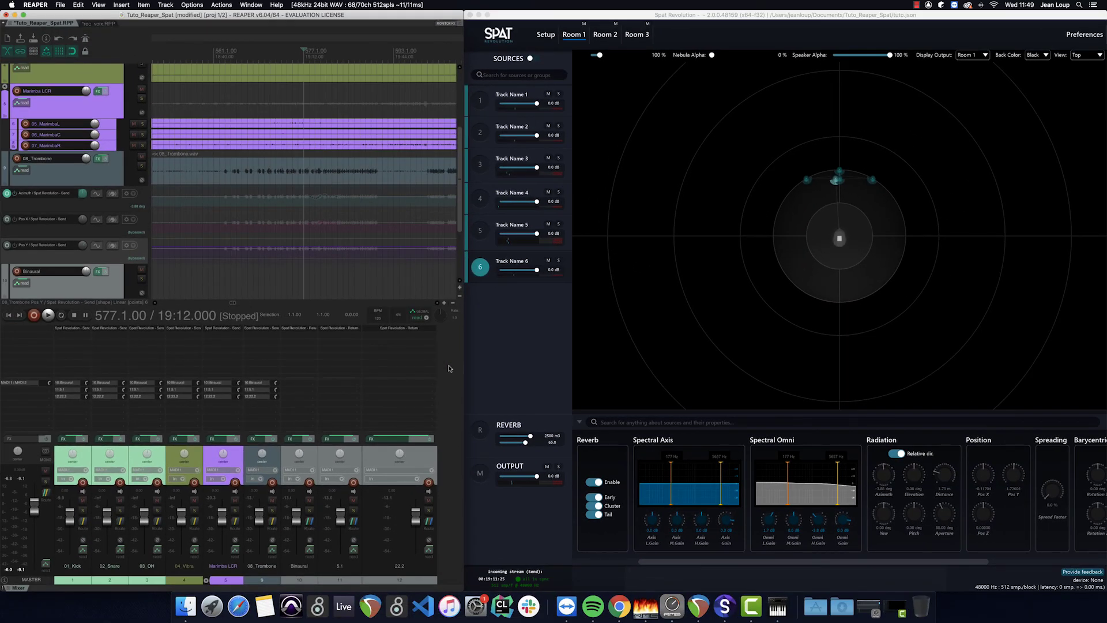
pyautogui.press('space')
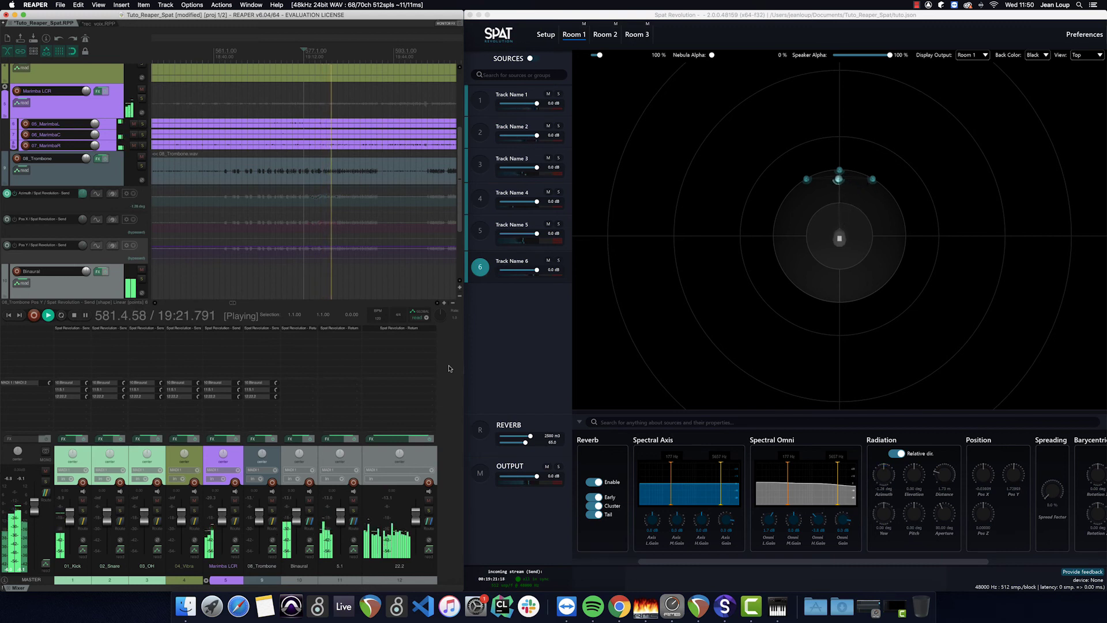
pyautogui.press('space')
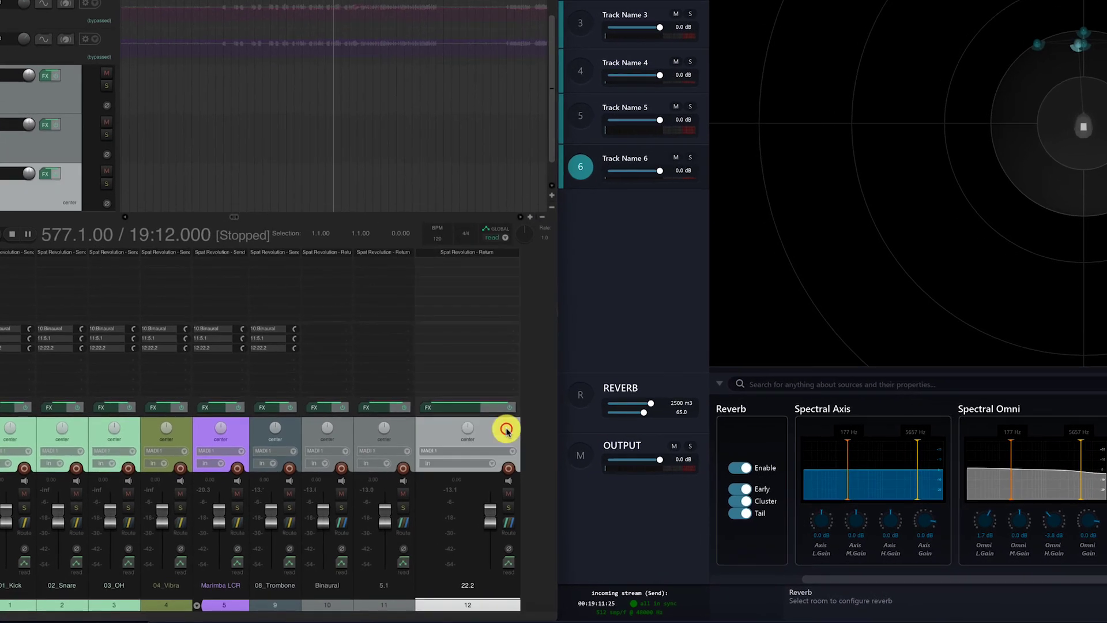
# Step: Render the Binaural, 5.1 and 22.2 returns to multichannel stems, muting the originals
pyautogui.click(437, 453)
pyautogui.click(342, 427)
pyautogui.rightClick(342, 427)
pyautogui.moveTo(395, 395)
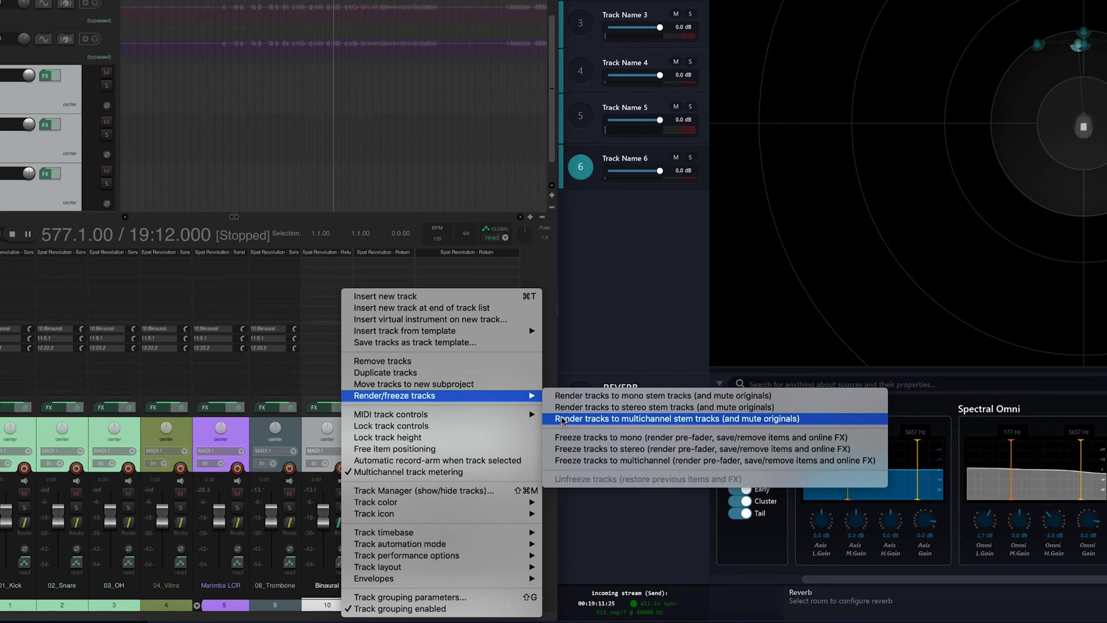
pyautogui.click(563, 418)
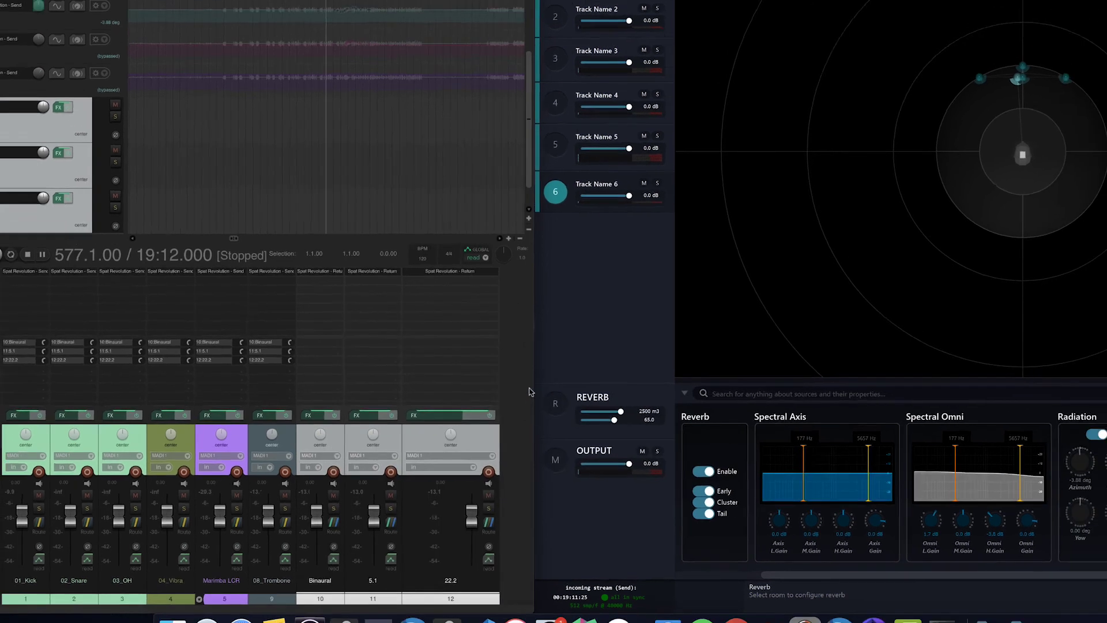